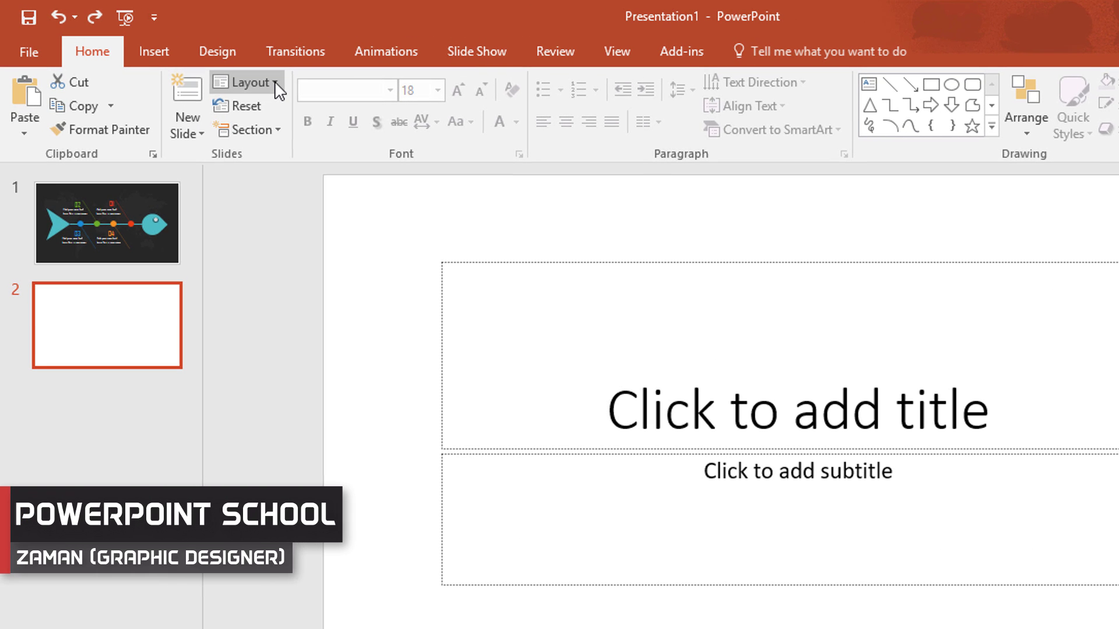
# - Change slide 2 to the Blank layout, removing its title and subtitle placeholders
pyautogui.click(218, 65)
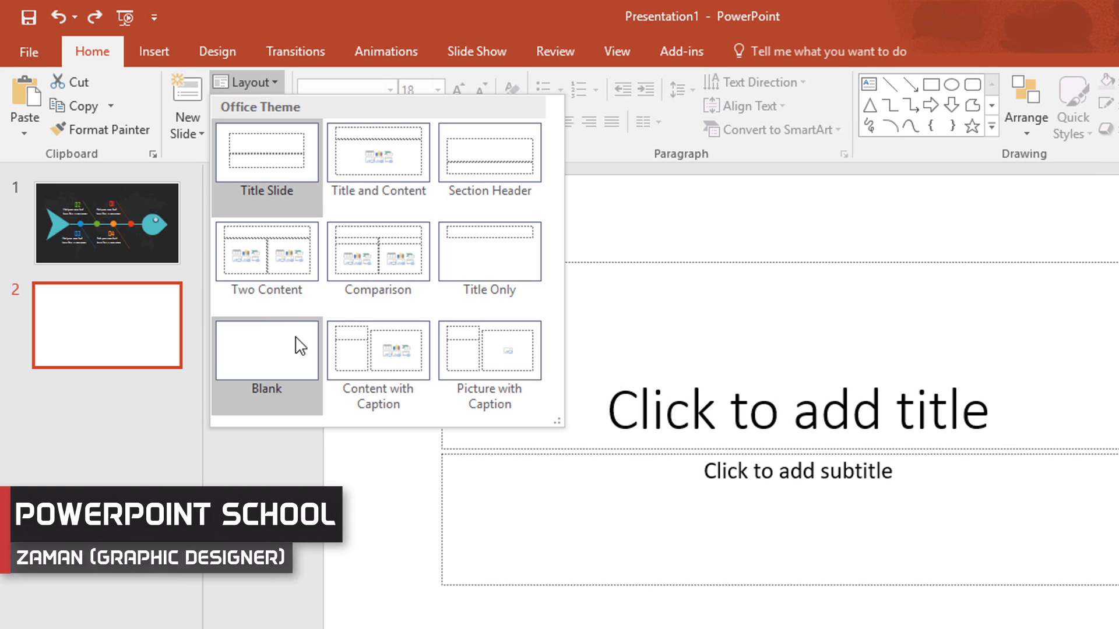
pyautogui.click(307, 352)
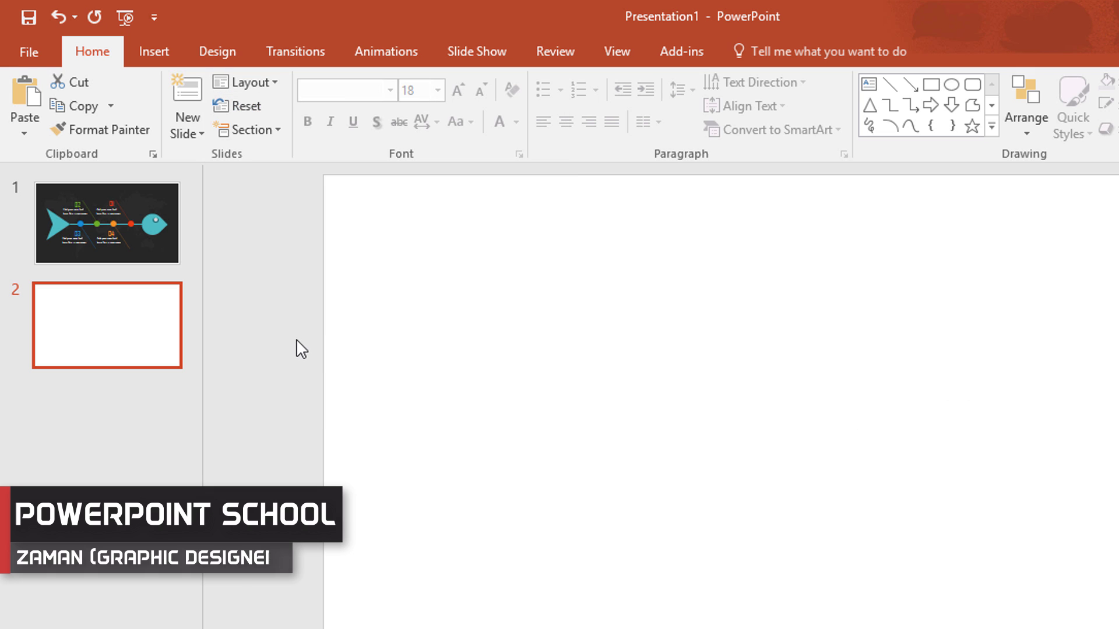
pyautogui.click(216, 53)
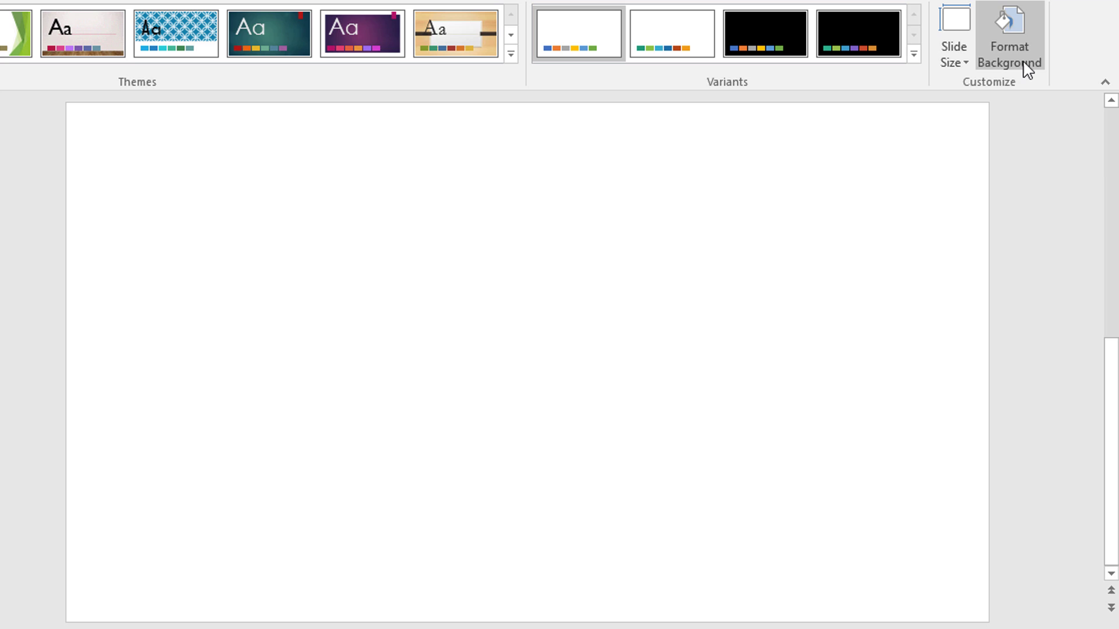
# - Fill slide 2's background with a solid dark gray color
pyautogui.click(1026, 65)
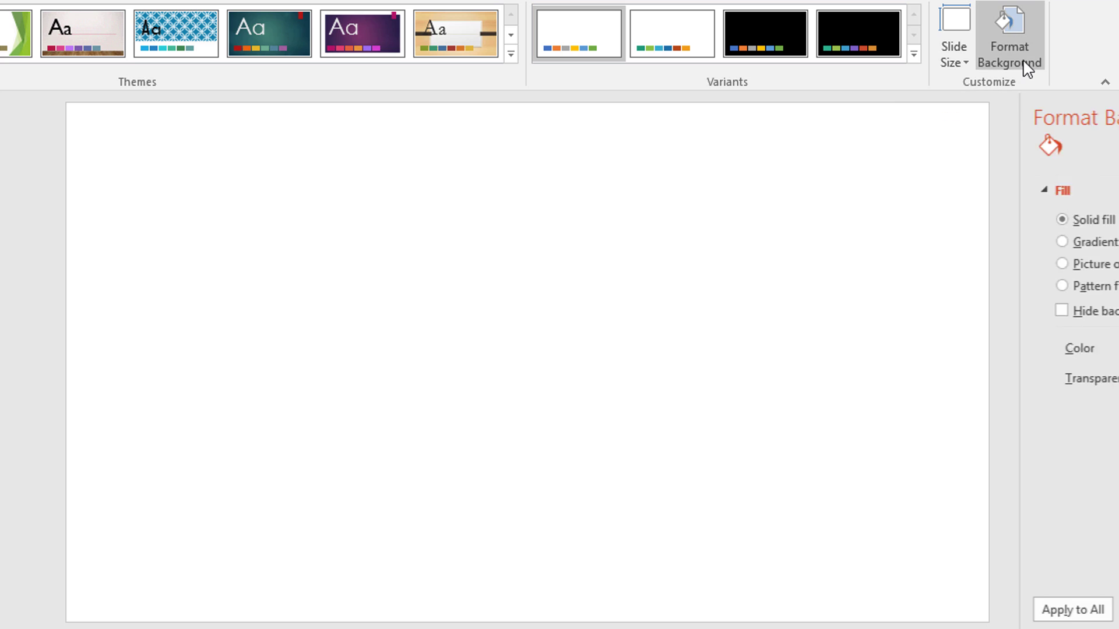
pyautogui.click(1079, 350)
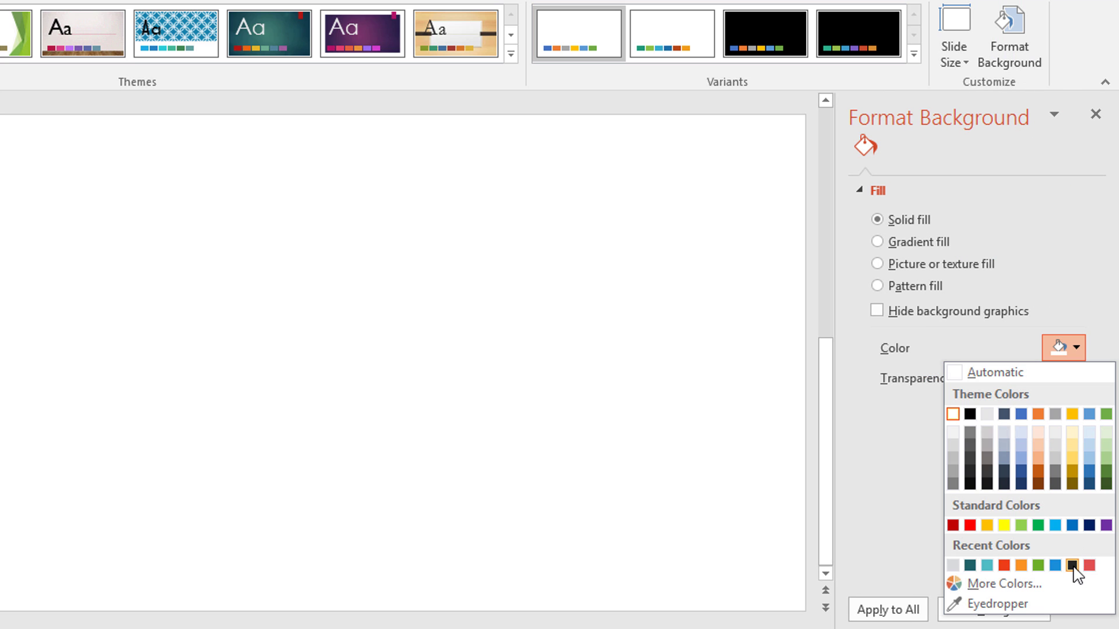
pyautogui.click(1072, 565)
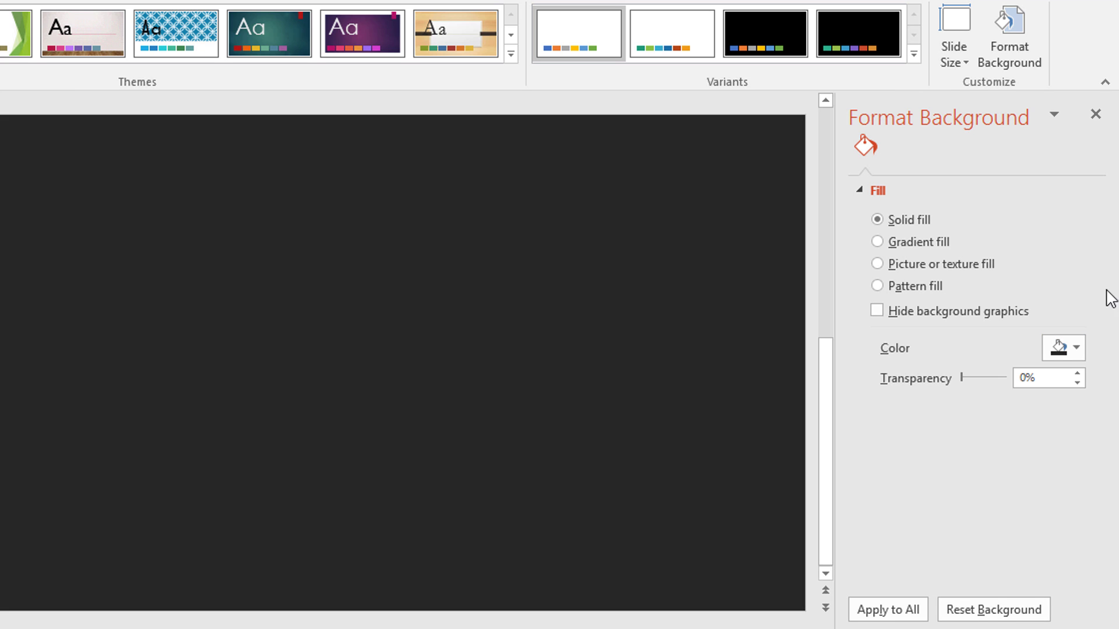
pyautogui.click(1095, 116)
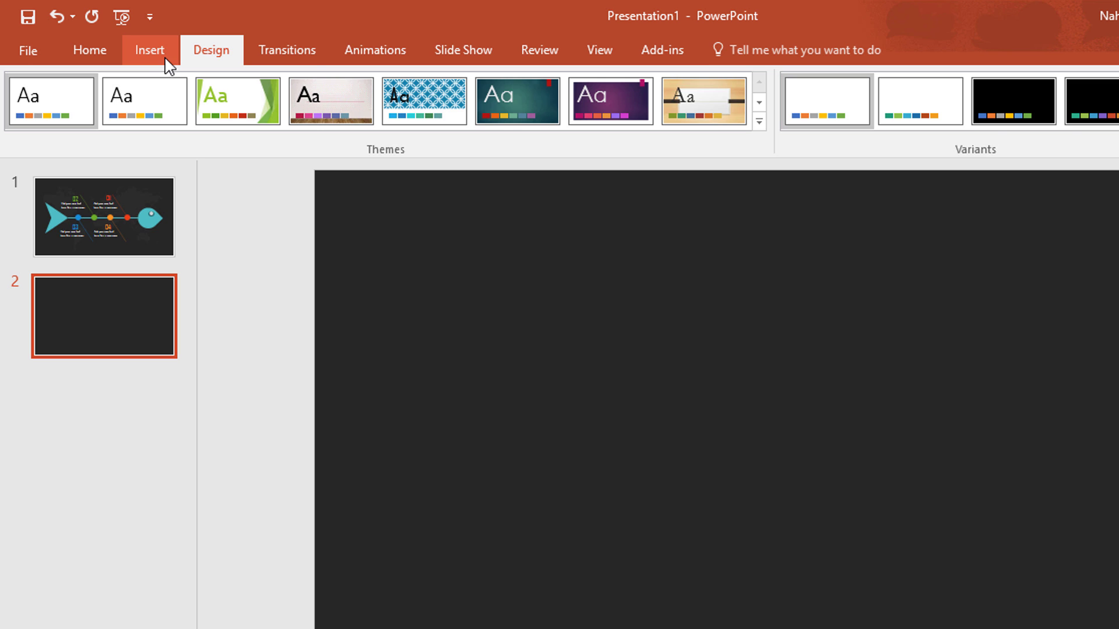
# - Insert the transparent-world-map-hi picture onto the slide
pyautogui.click(166, 58)
pyautogui.click(133, 128)
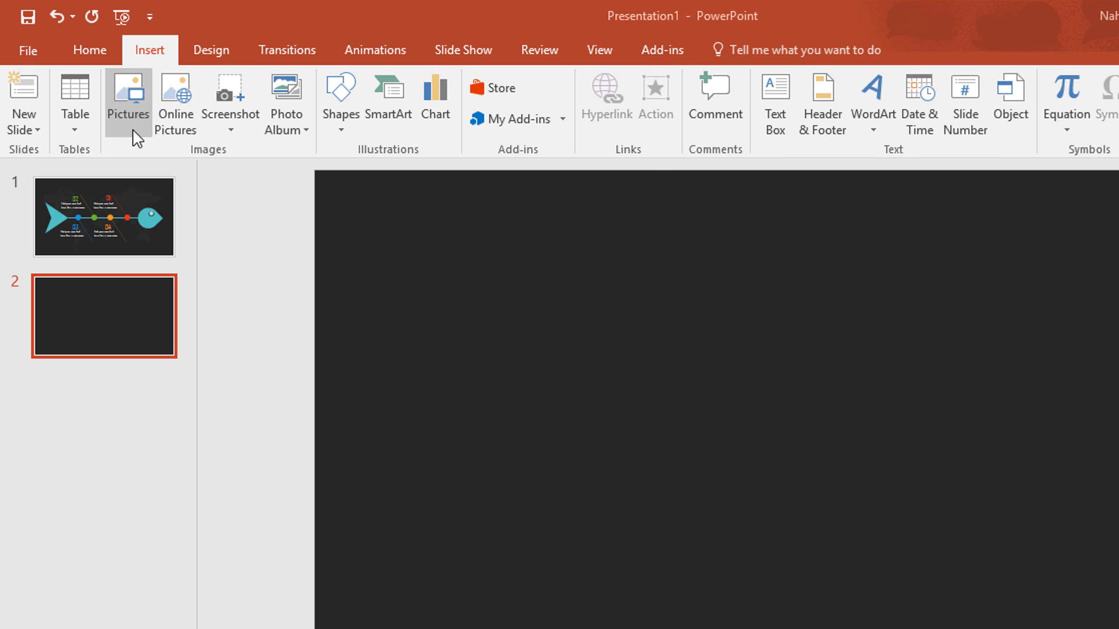
pyautogui.scroll(-5, 520, 325)
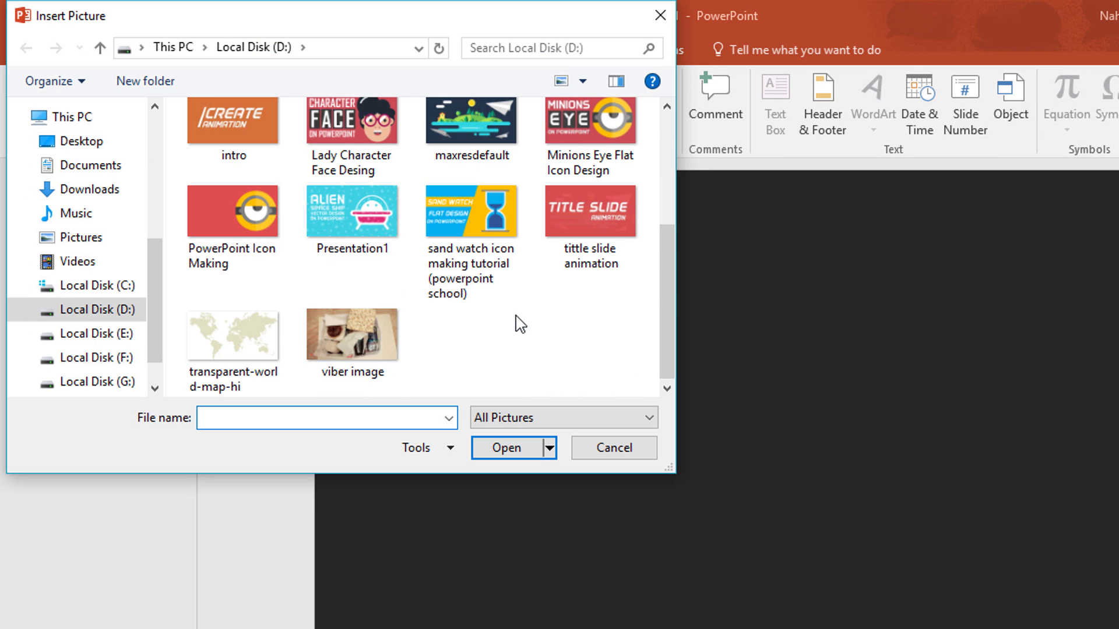
pyautogui.click(261, 355)
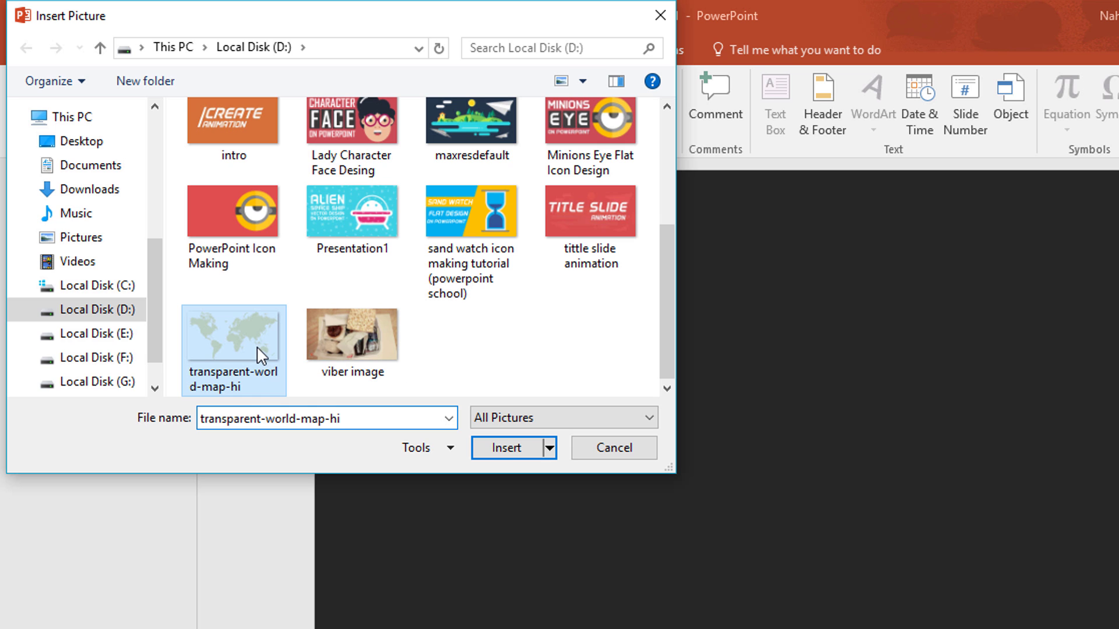
pyautogui.click(493, 455)
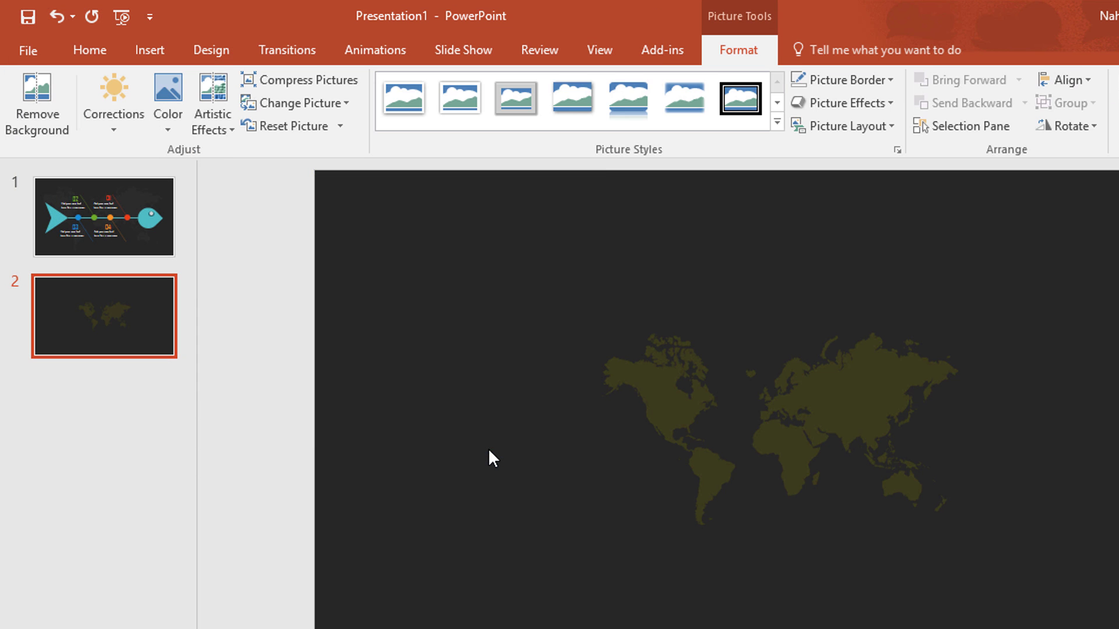
# - Enlarge the world map to 6.62 by 12.46 inches and fit it across the slide
pyautogui.moveTo(782, 435); pyautogui.dragTo(608, 352)
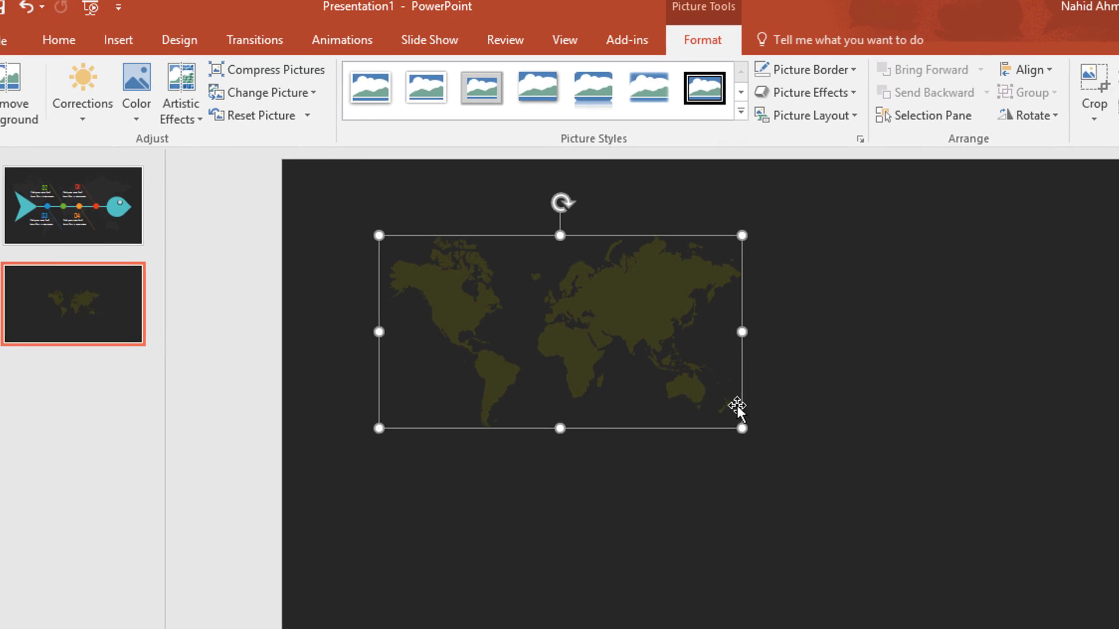
pyautogui.moveTo(777, 441); pyautogui.dragTo(821, 477)
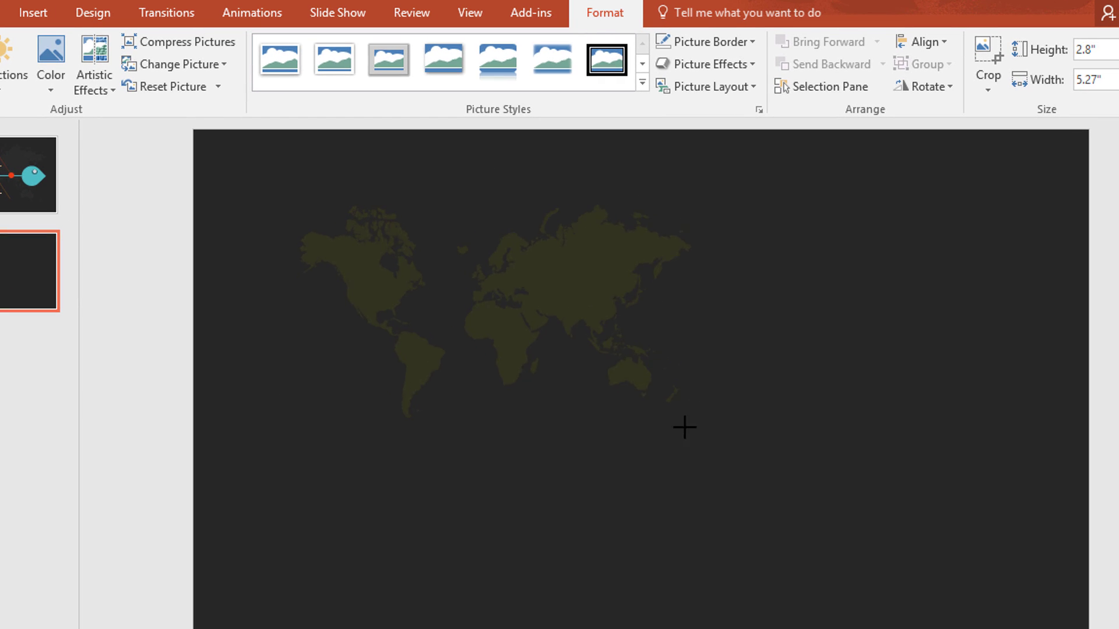
pyautogui.moveTo(685, 427); pyautogui.dragTo(1039, 591)
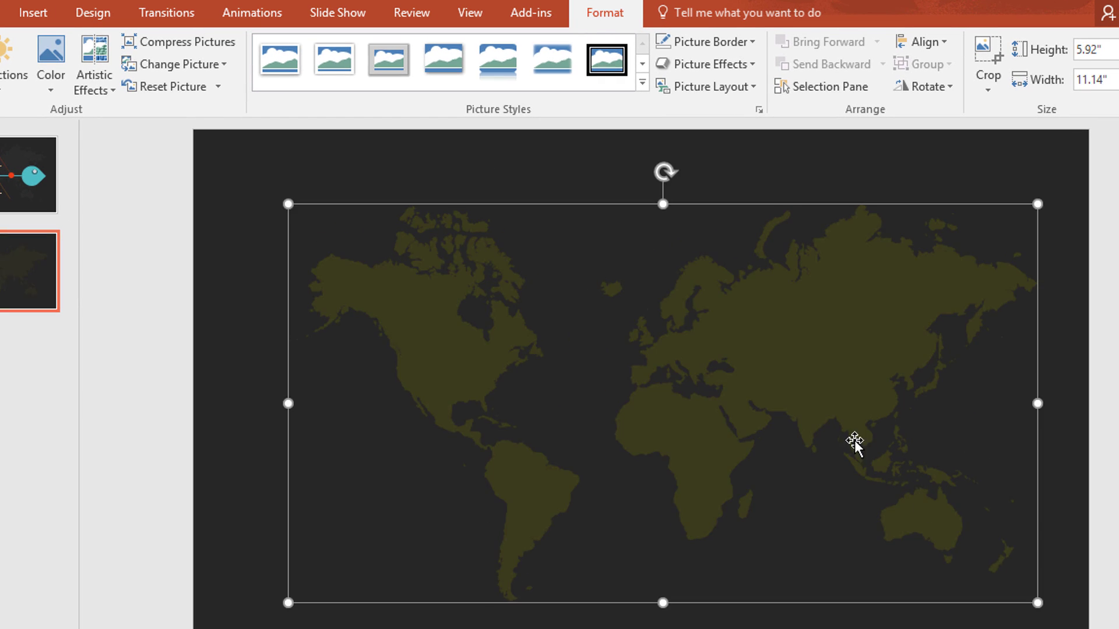
pyautogui.moveTo(854, 444); pyautogui.dragTo(796, 415)
pyautogui.moveTo(991, 581); pyautogui.dragTo(1075, 622)
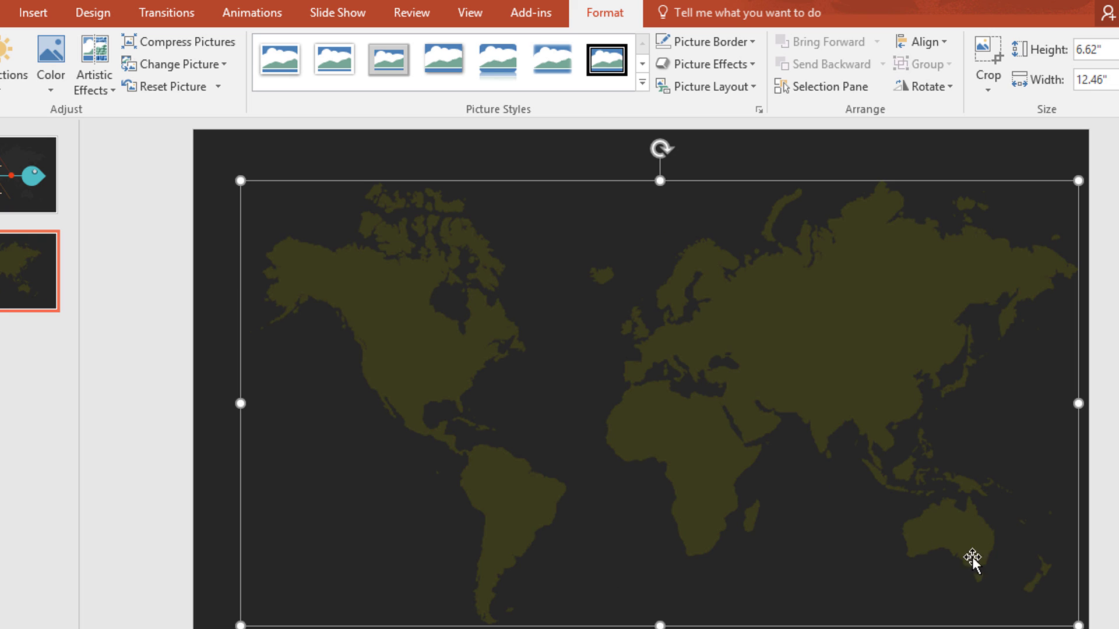
pyautogui.moveTo(849, 422); pyautogui.dragTo(810, 410)
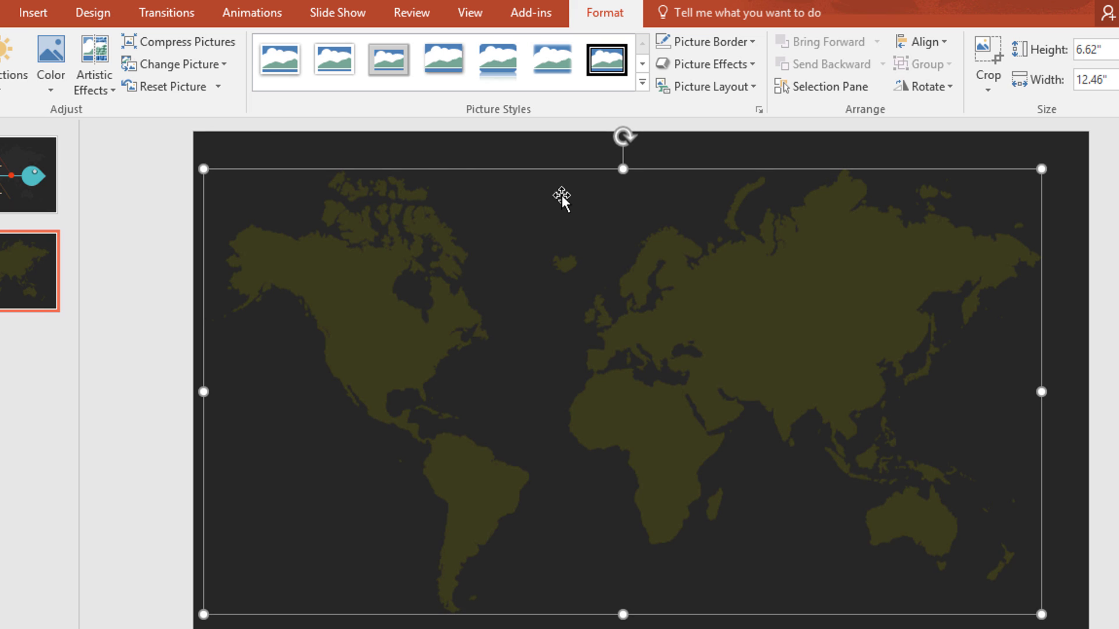
# - Set the world map's color saturation to 0%
pyautogui.click(55, 96)
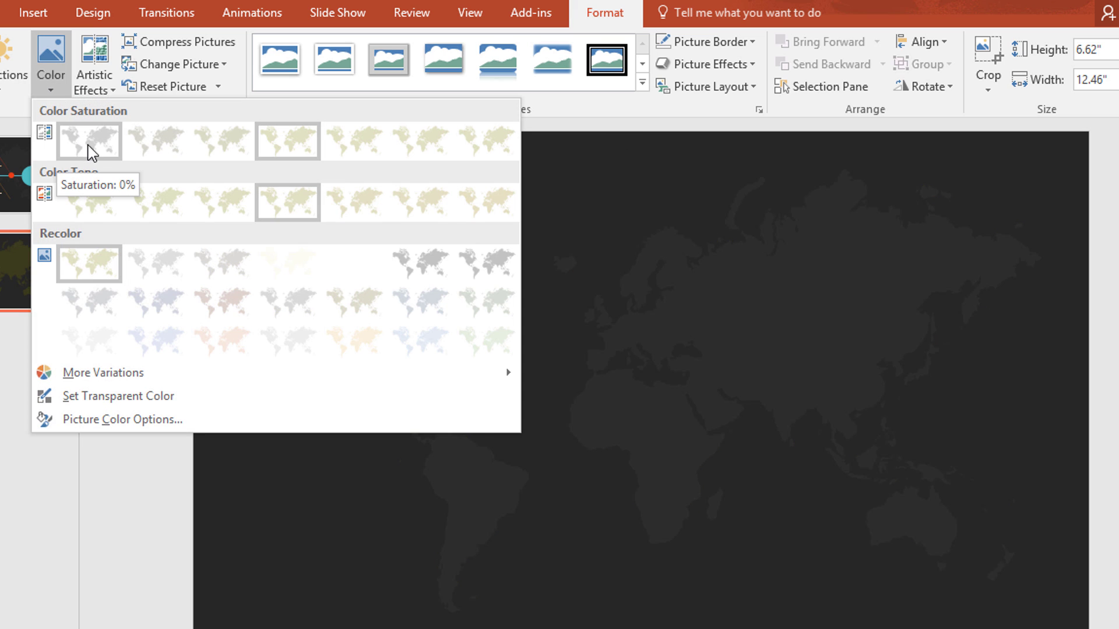
pyautogui.click(96, 148)
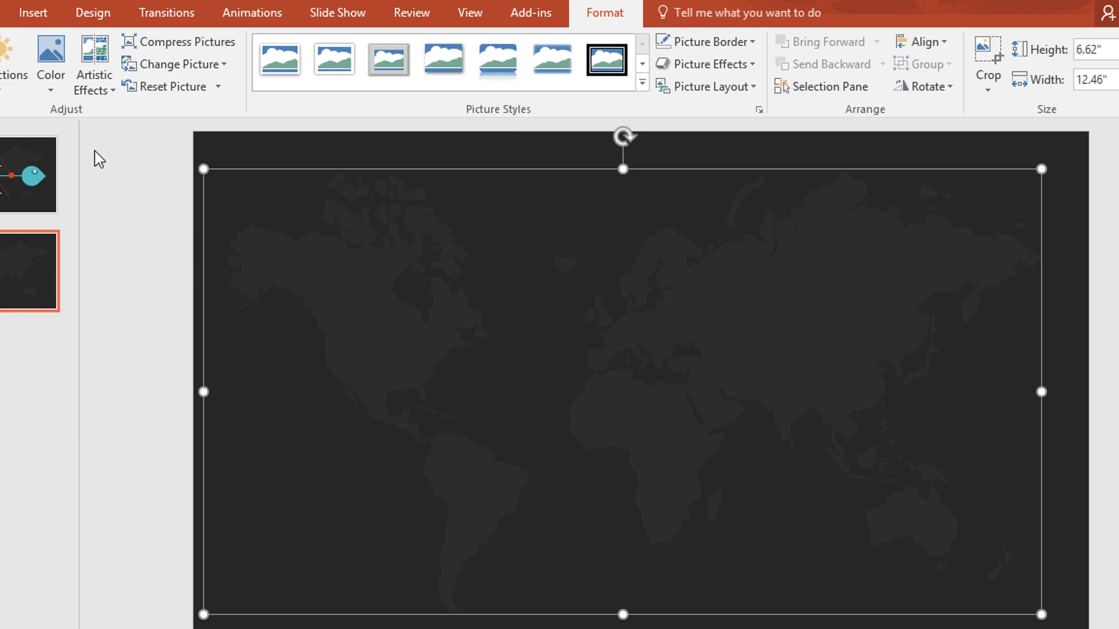
pyautogui.click(148, 217)
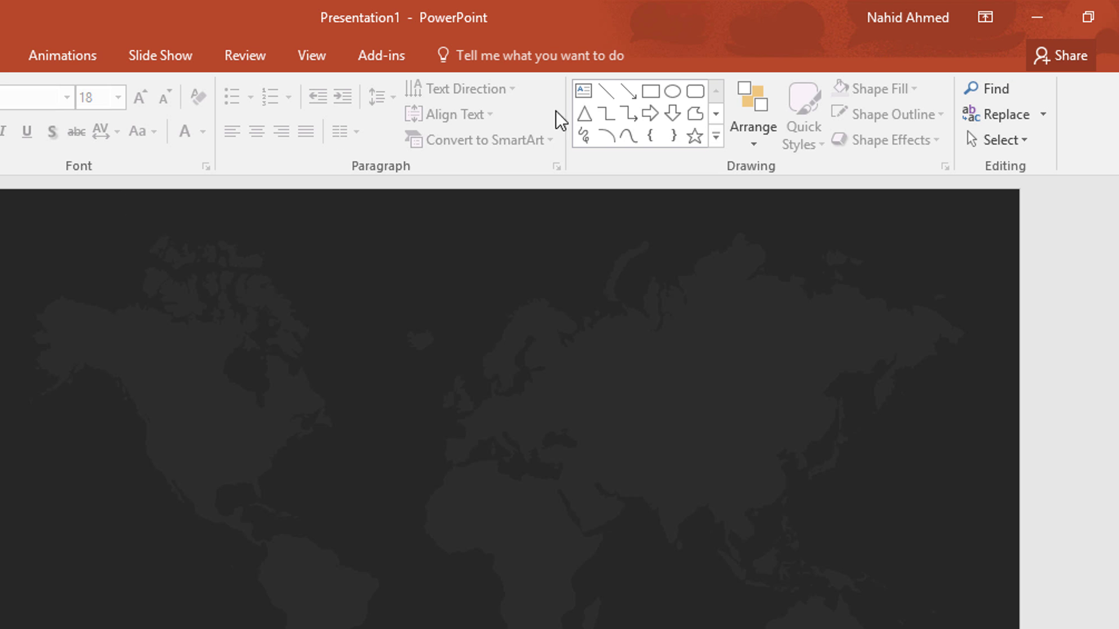
# - Draw a slide-sized rectangle with dark gray fill and no outline
pyautogui.click(655, 96)
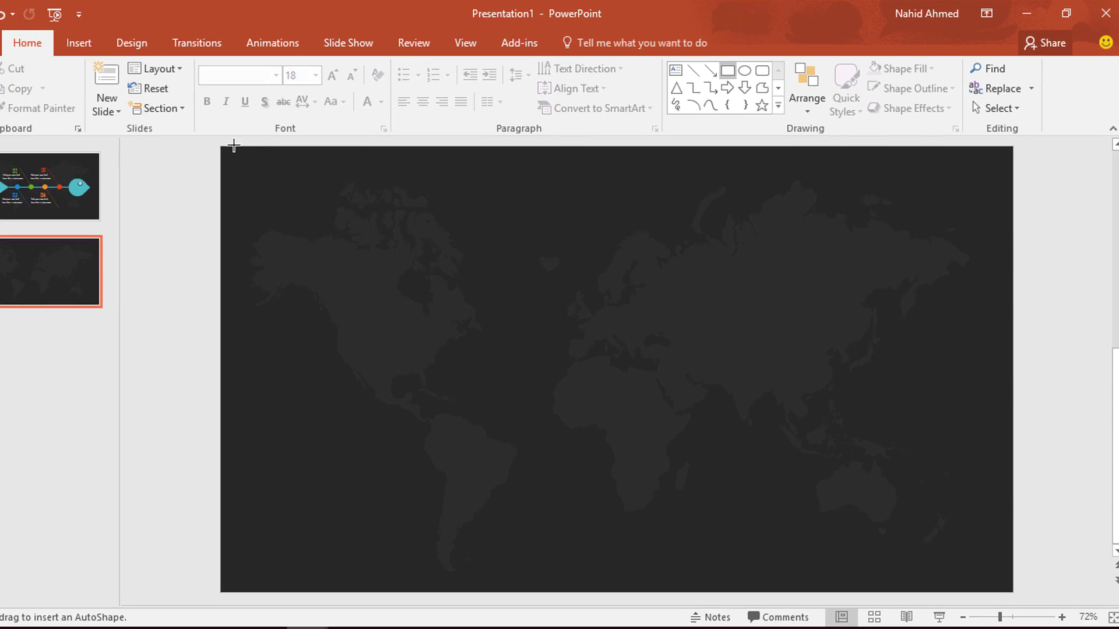
pyautogui.moveTo(257, 138)
pyautogui.mouseDown()
pyautogui.moveTo(442, 282)
pyautogui.moveTo(1011, 560)
pyautogui.mouseUp()
pyautogui.click(610, 39)
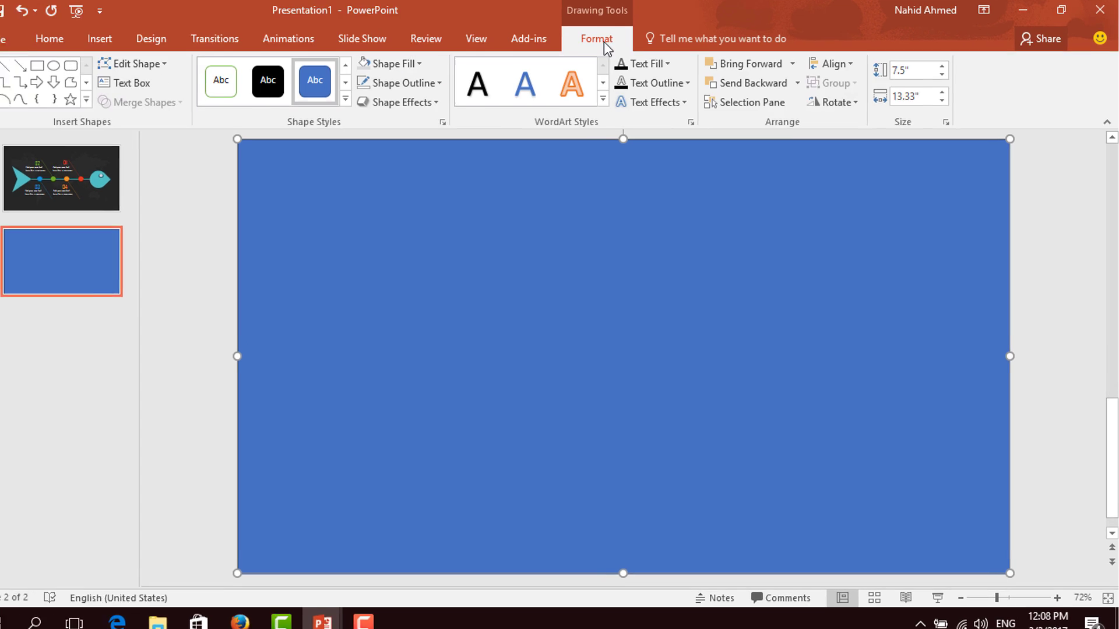
pyautogui.click(406, 69)
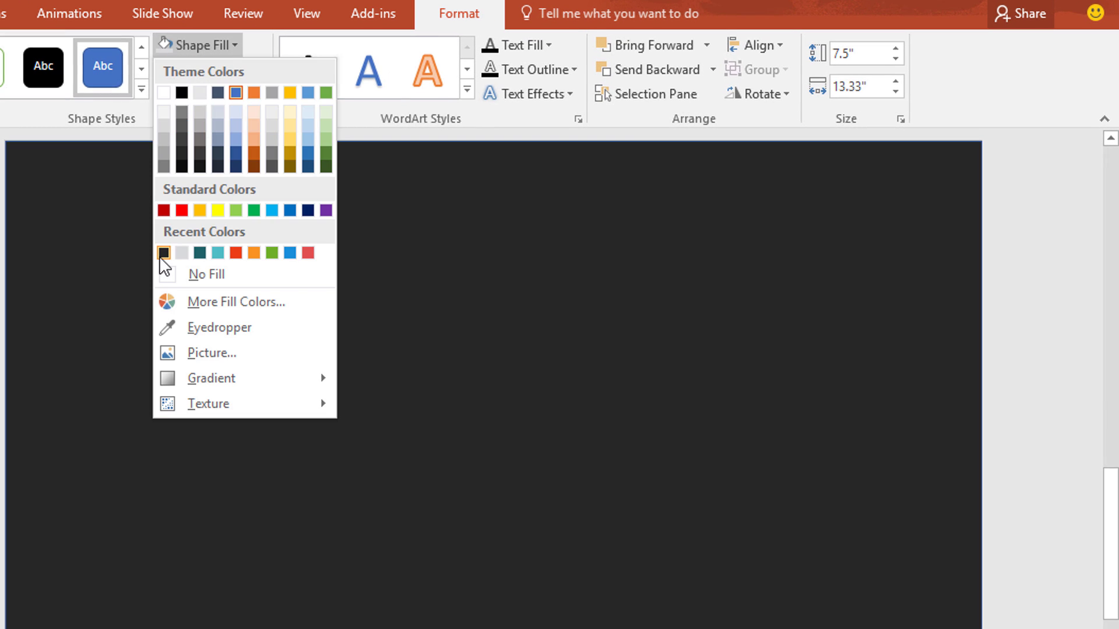
pyautogui.click(163, 254)
pyautogui.click(258, 69)
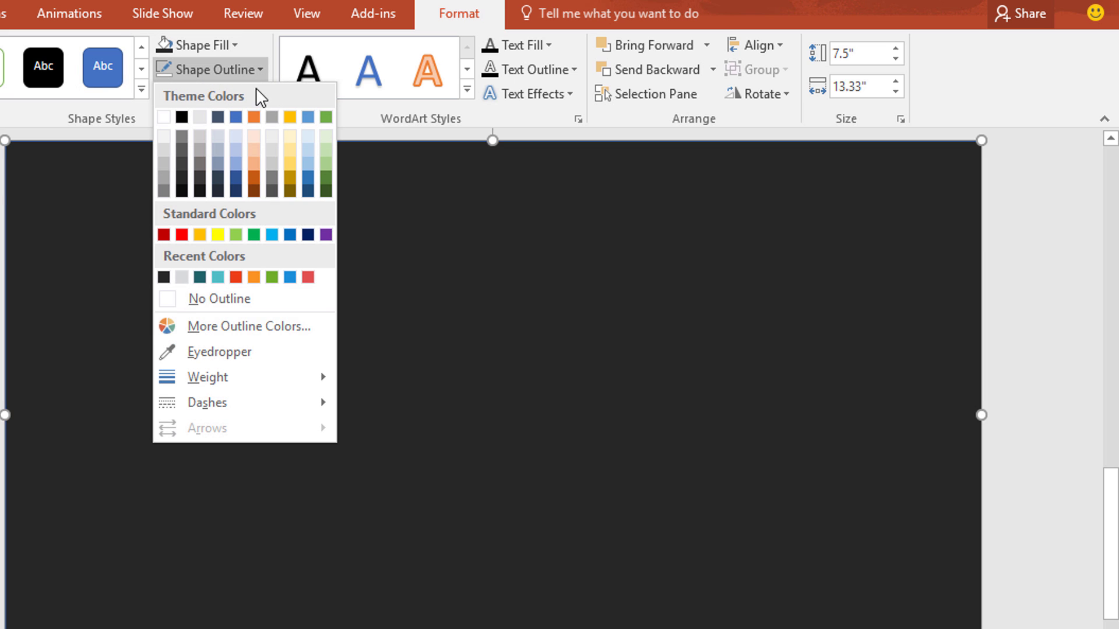
pyautogui.click(303, 297)
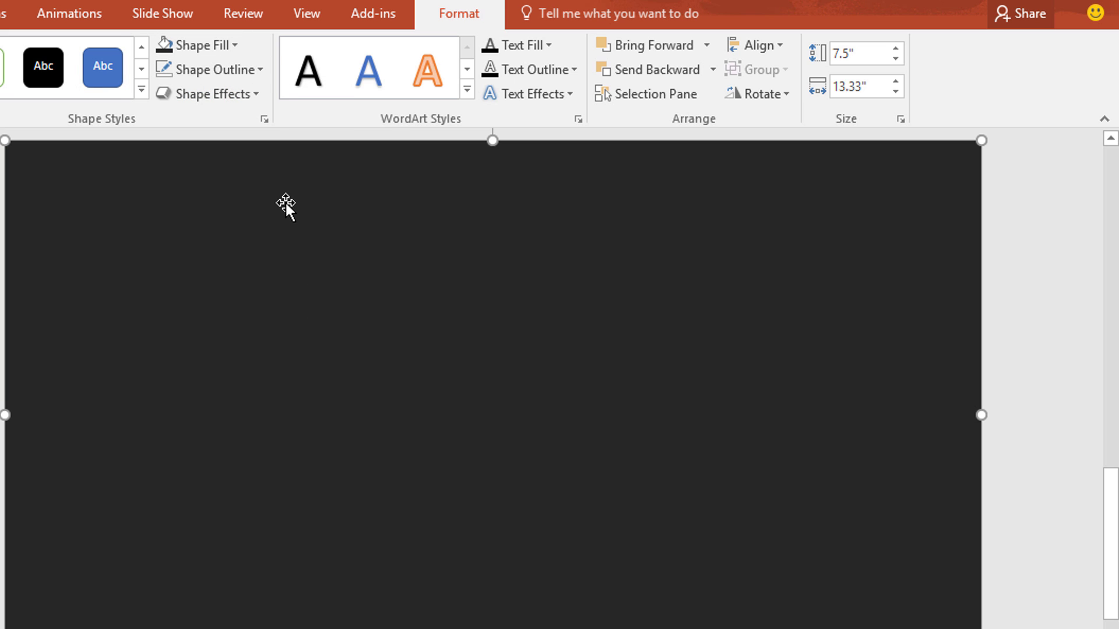
# - Set the rectangle's fill transparency to about 80% in Format Shape
pyautogui.click(267, 123)
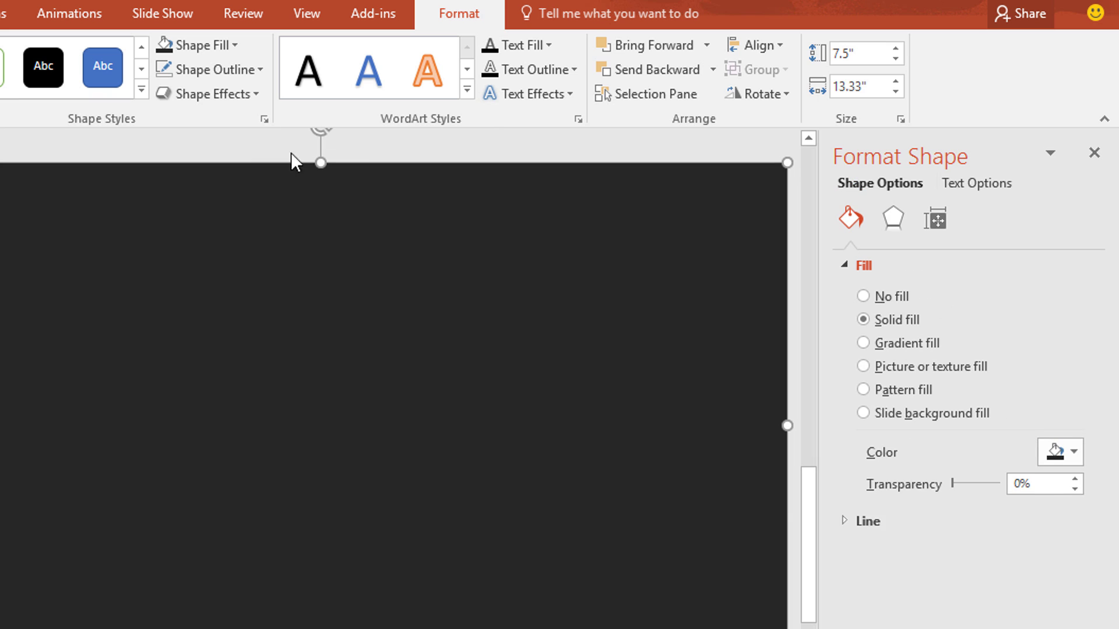
pyautogui.moveTo(952, 485); pyautogui.dragTo(990, 491)
pyautogui.click(1094, 153)
pyautogui.click(1087, 188)
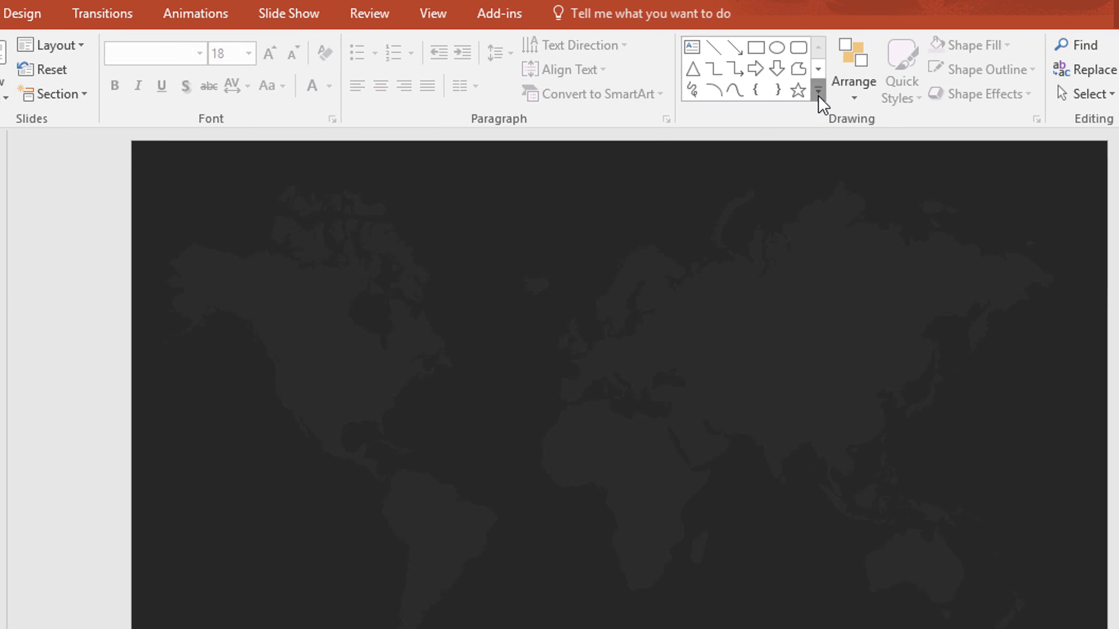
# - Draw a teardrop, rotate it to point right, and place it on the slide's right
pyautogui.click(818, 92)
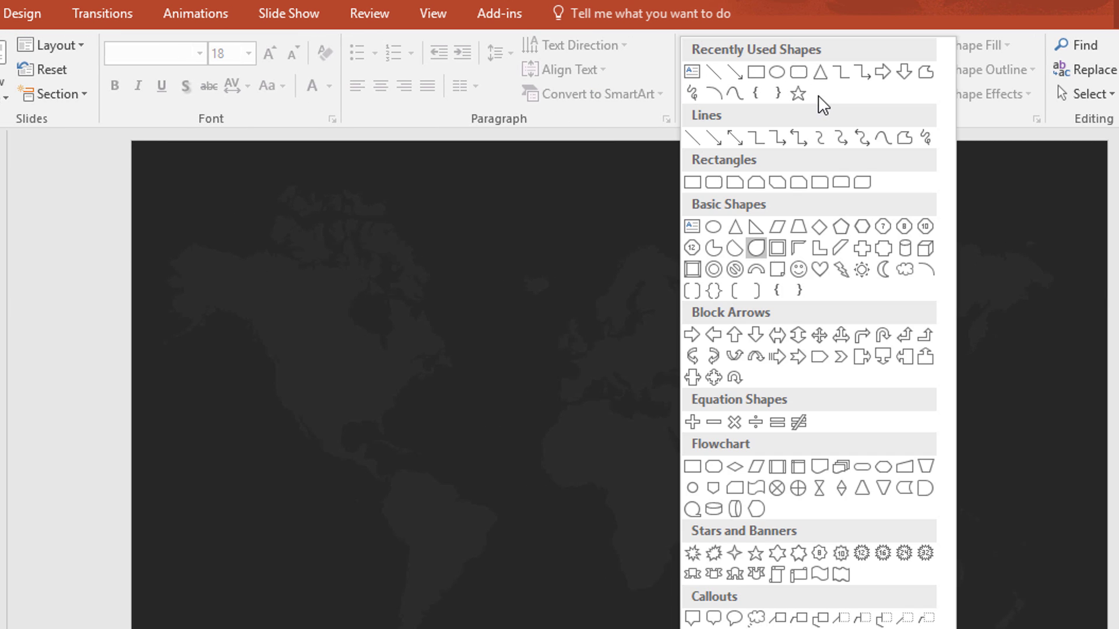
pyautogui.click(761, 250)
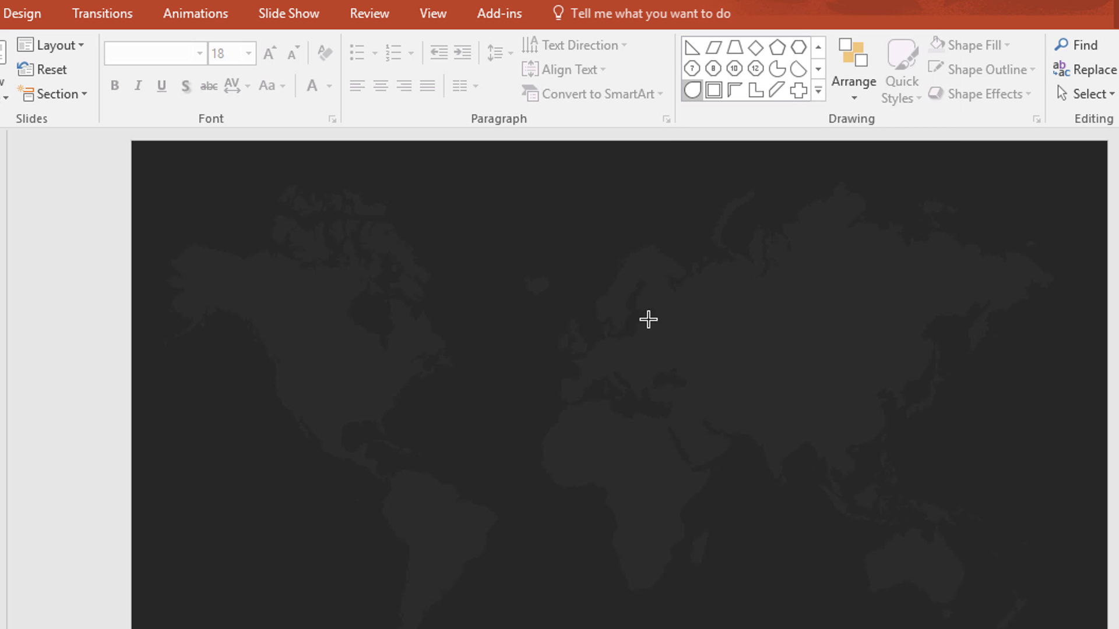
pyautogui.moveTo(648, 319); pyautogui.dragTo(744, 402)
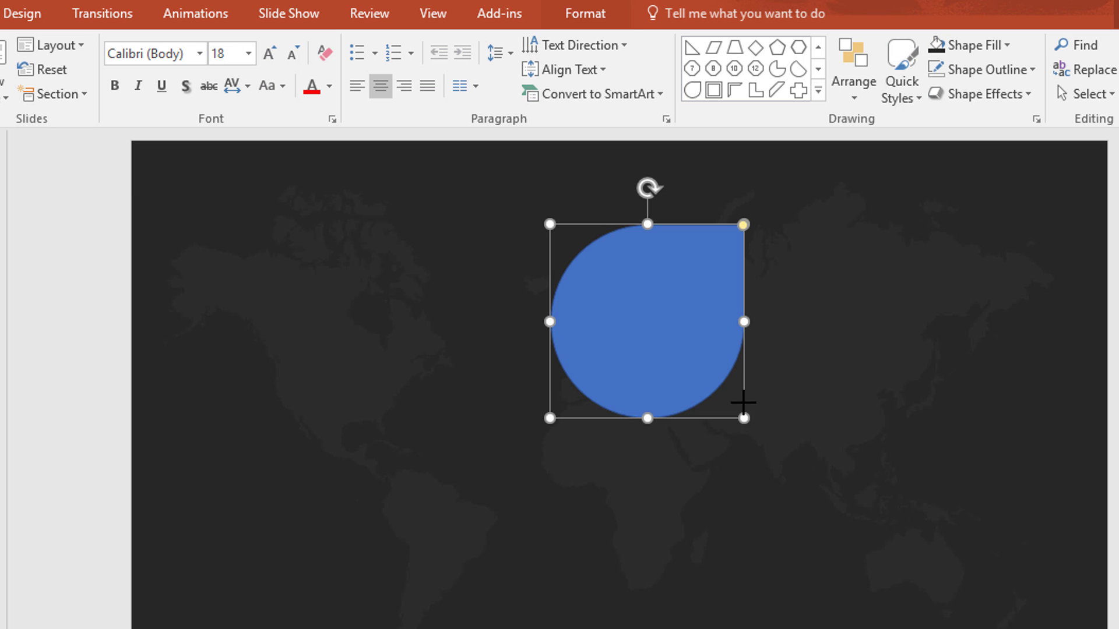
pyautogui.moveTo(648, 186); pyautogui.dragTo(738, 250)
pyautogui.moveTo(644, 323); pyautogui.dragTo(908, 424)
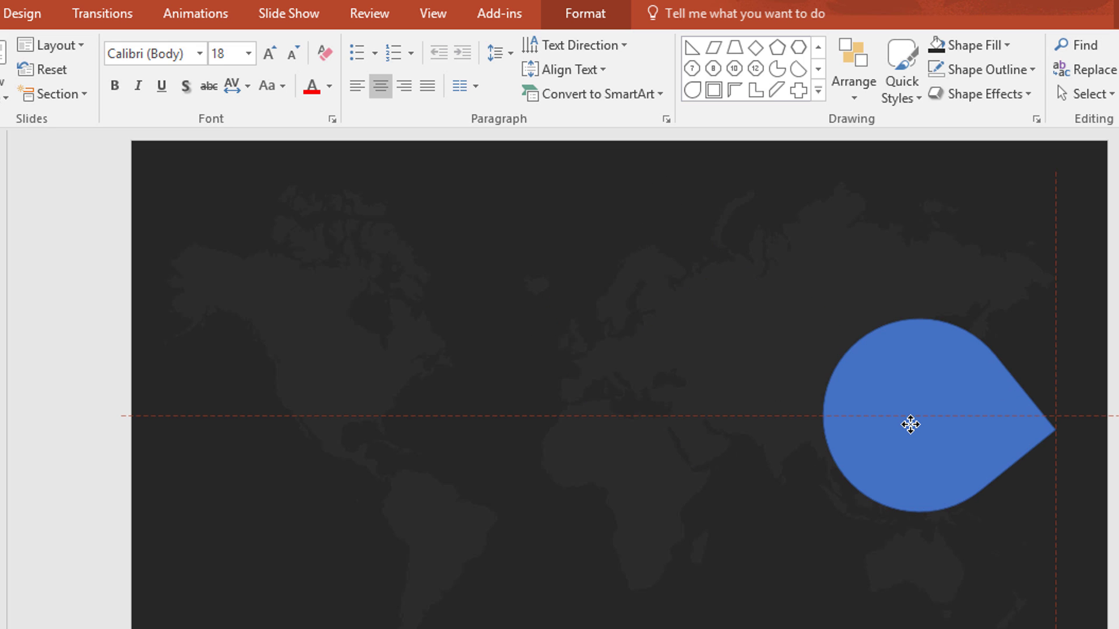
pyautogui.moveTo(910, 424); pyautogui.dragTo(909, 423)
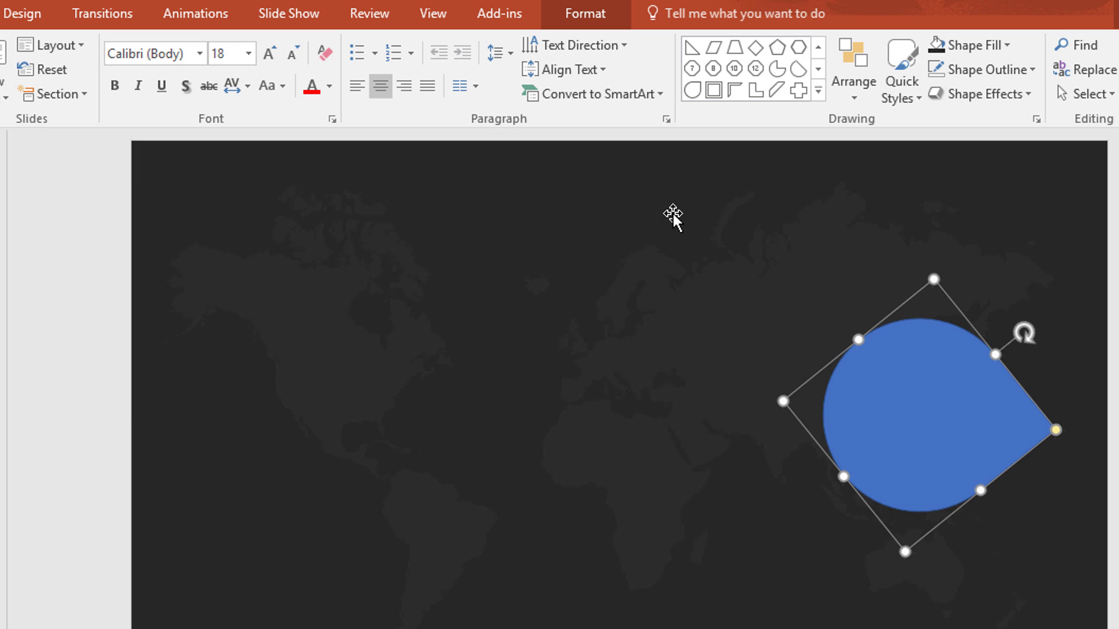
# - Fill the teardrop teal and remove its outline
pyautogui.click(606, 22)
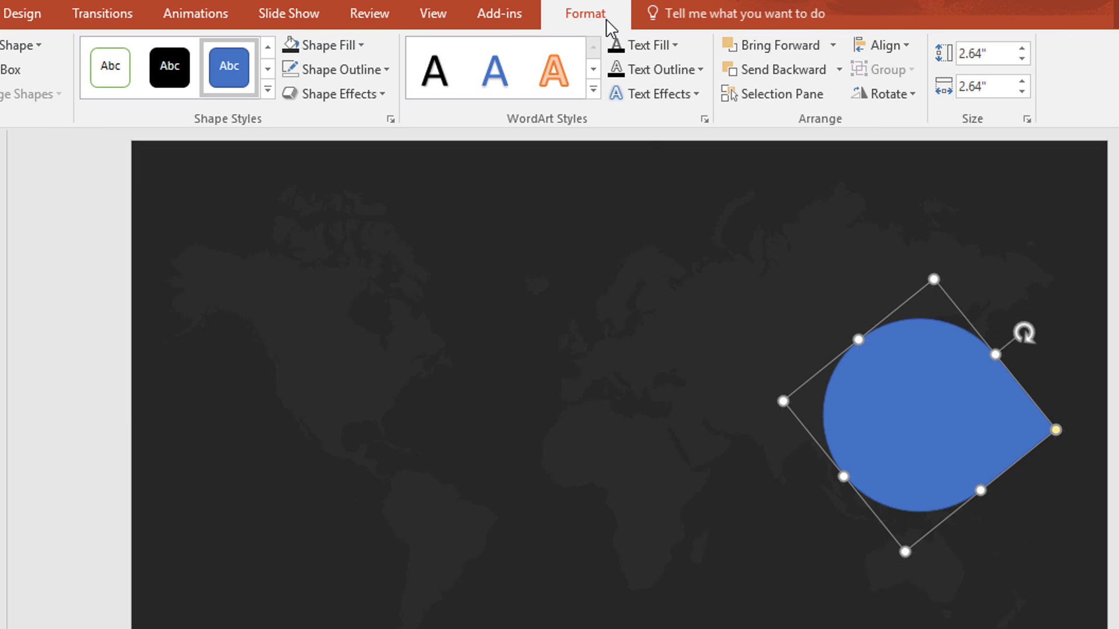
pyautogui.click(355, 46)
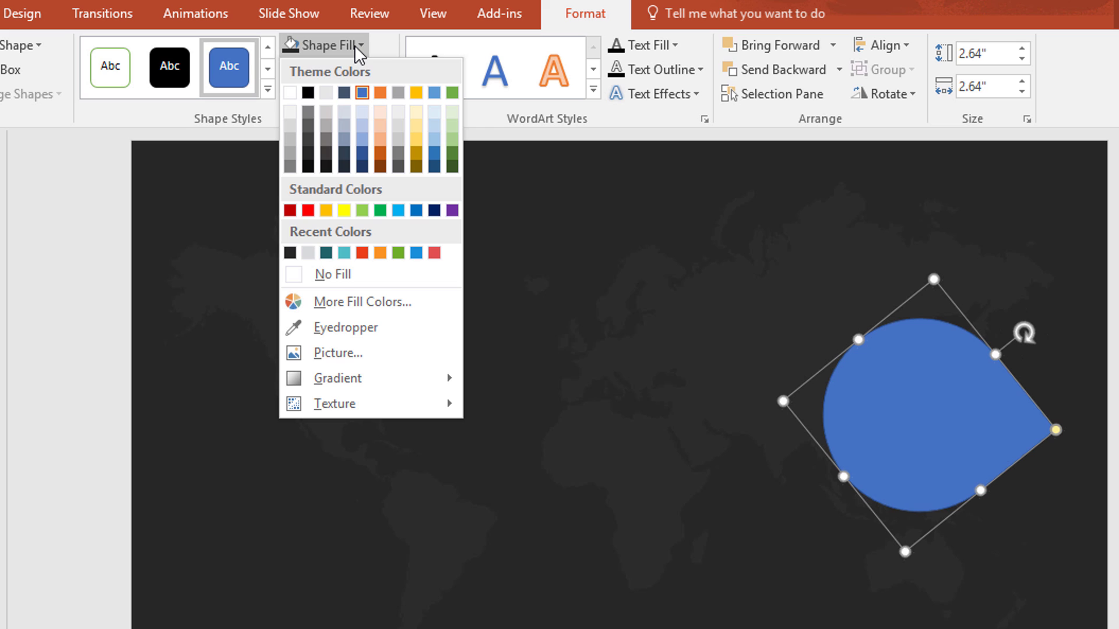
pyautogui.click(345, 254)
pyautogui.click(385, 69)
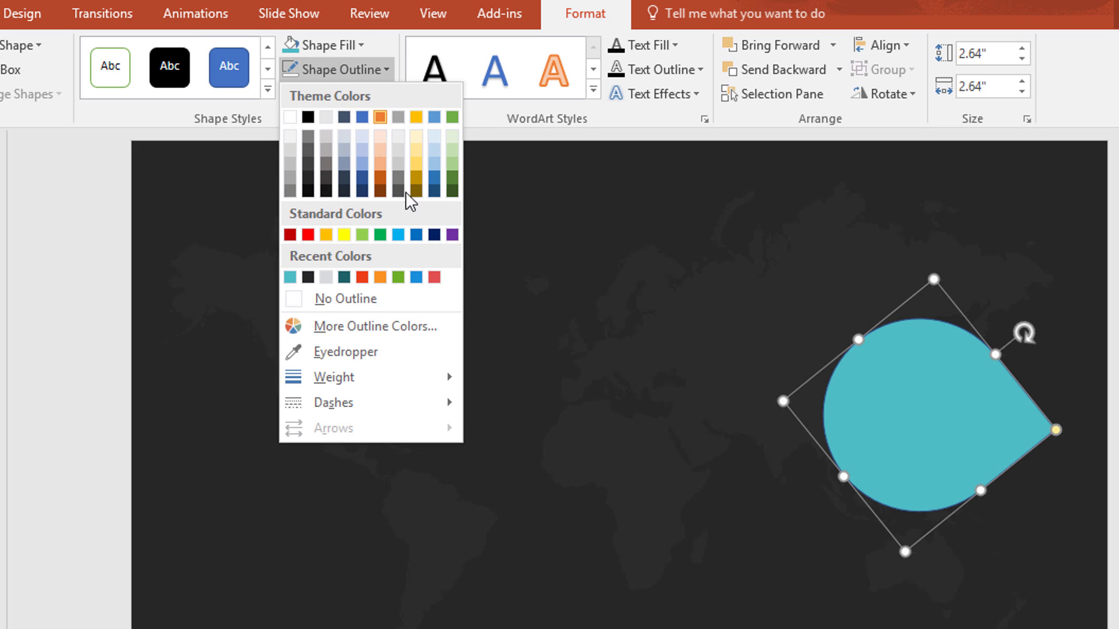
pyautogui.click(427, 313)
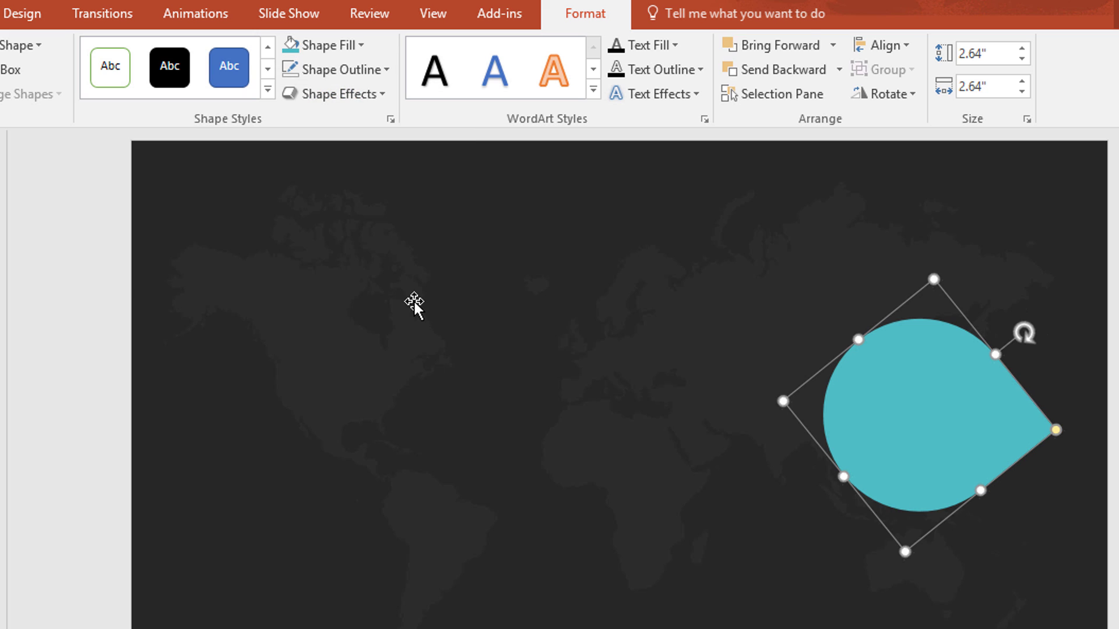
pyautogui.click(123, 273)
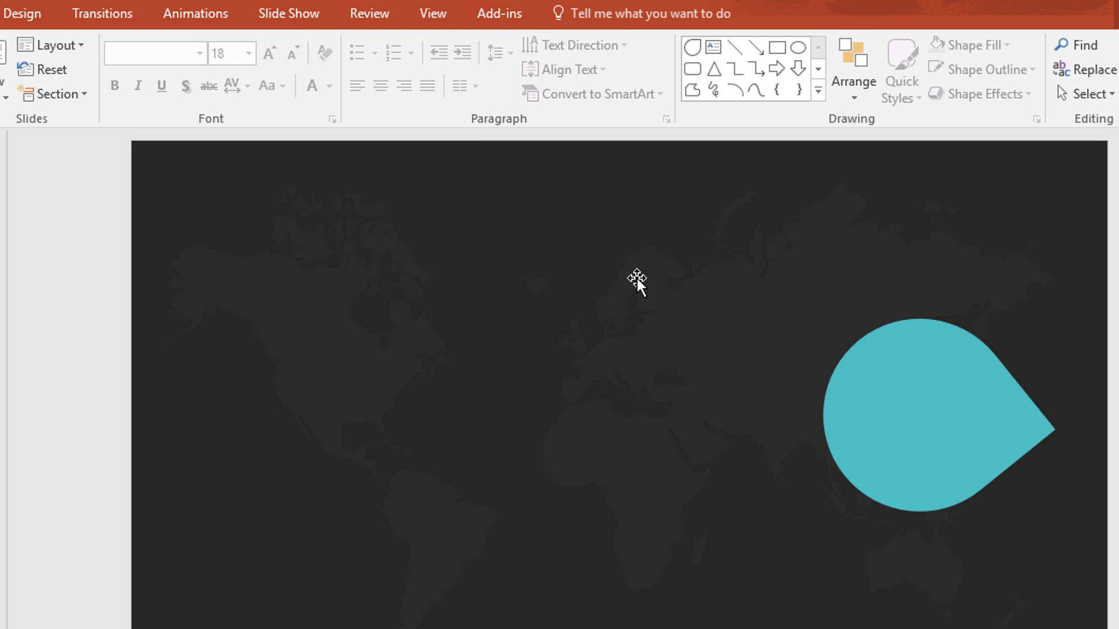
# - Draw an isosceles triangle on the left and widen it in both directions
pyautogui.click(720, 72)
pyautogui.moveTo(356, 359)
pyautogui.mouseDown()
pyautogui.moveTo(489, 392)
pyautogui.moveTo(460, 389)
pyautogui.mouseUp()
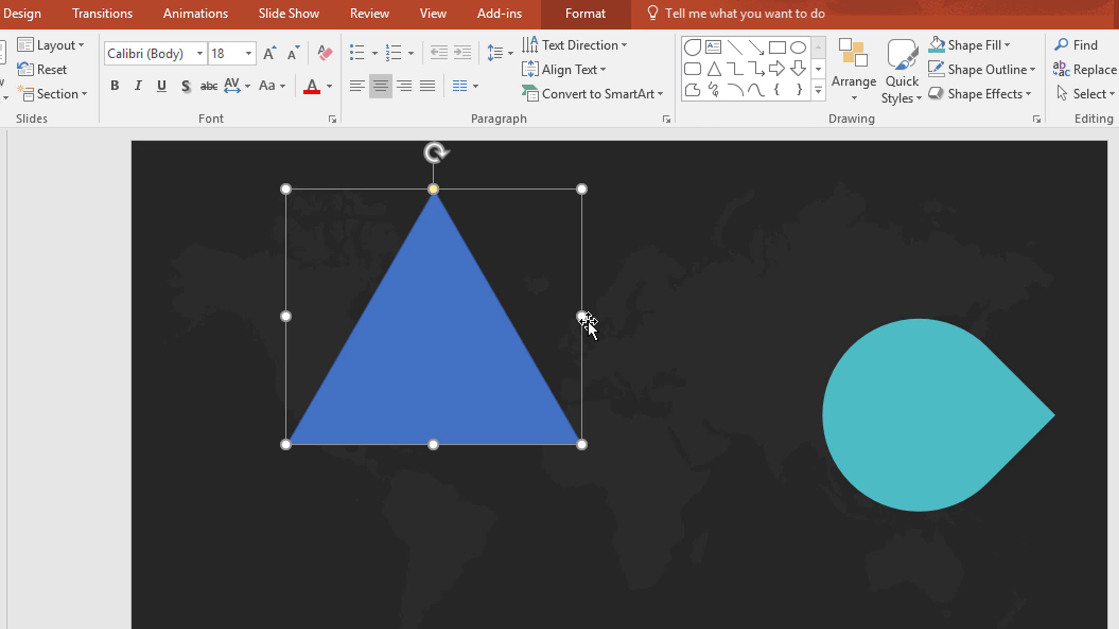
pyautogui.moveTo(583, 318); pyautogui.dragTo(691, 328)
pyautogui.moveTo(518, 388); pyautogui.dragTo(492, 391)
pyautogui.moveTo(257, 319); pyautogui.dragTo(221, 319)
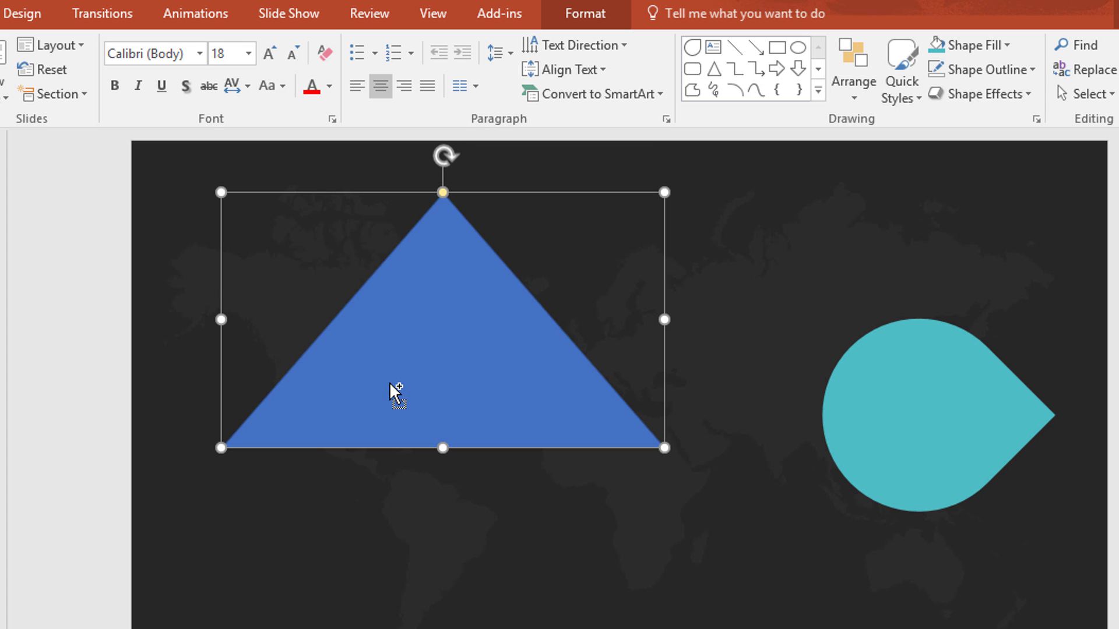
# - Ctrl-drag a flattened copy over the base, select both triangles for Merge Shapes
pyautogui.moveTo(392, 390); pyautogui.dragTo(405, 524)
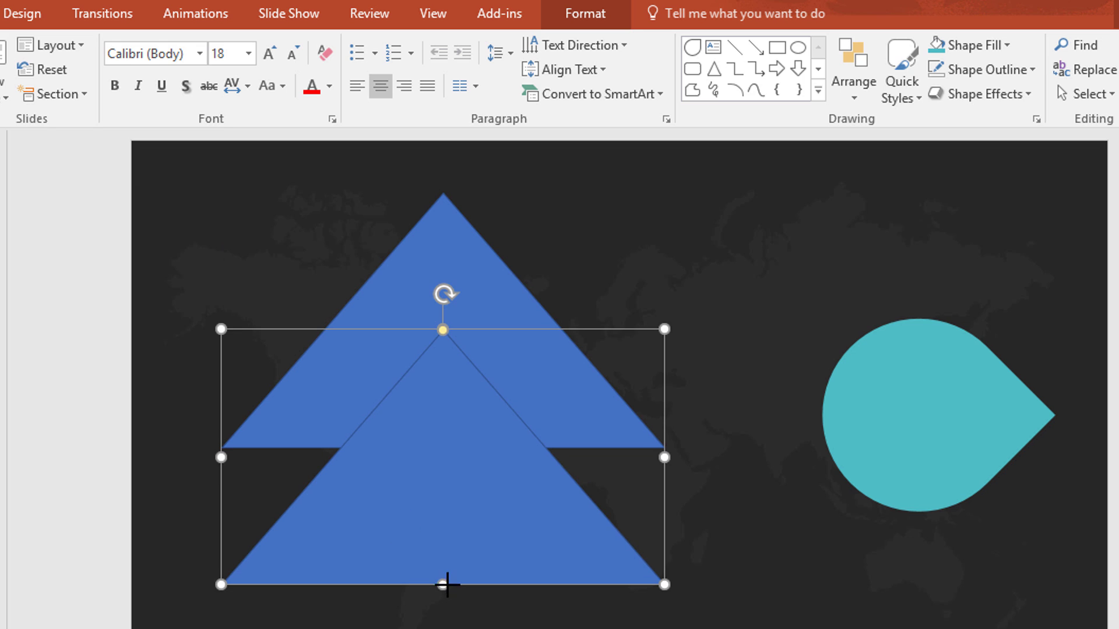
pyautogui.moveTo(443, 584); pyautogui.dragTo(454, 434)
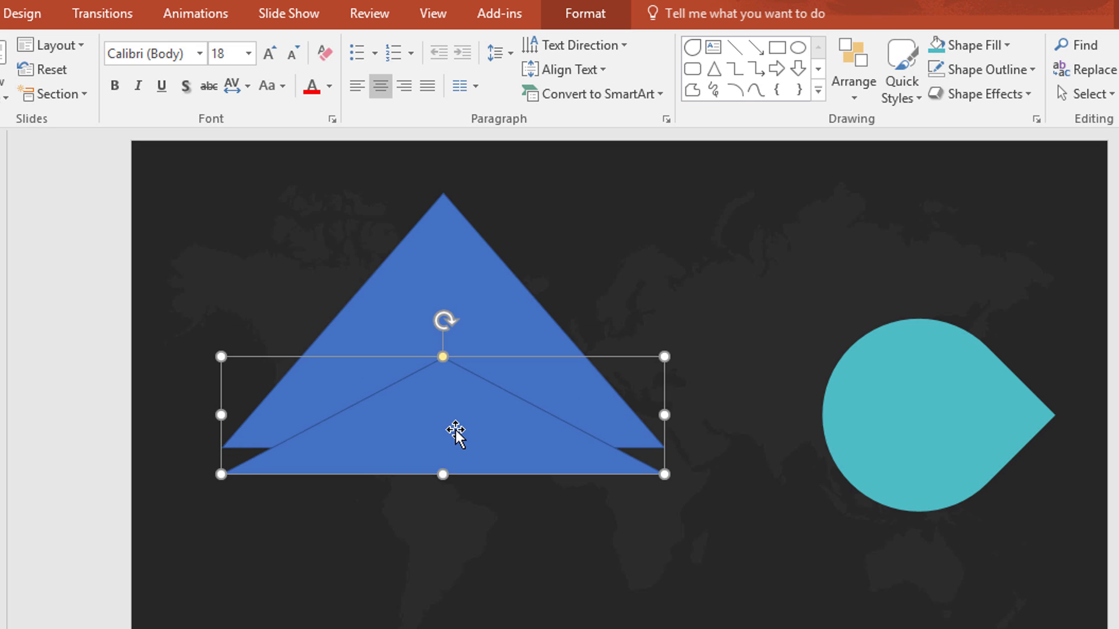
pyautogui.moveTo(442, 472); pyautogui.dragTo(443, 424)
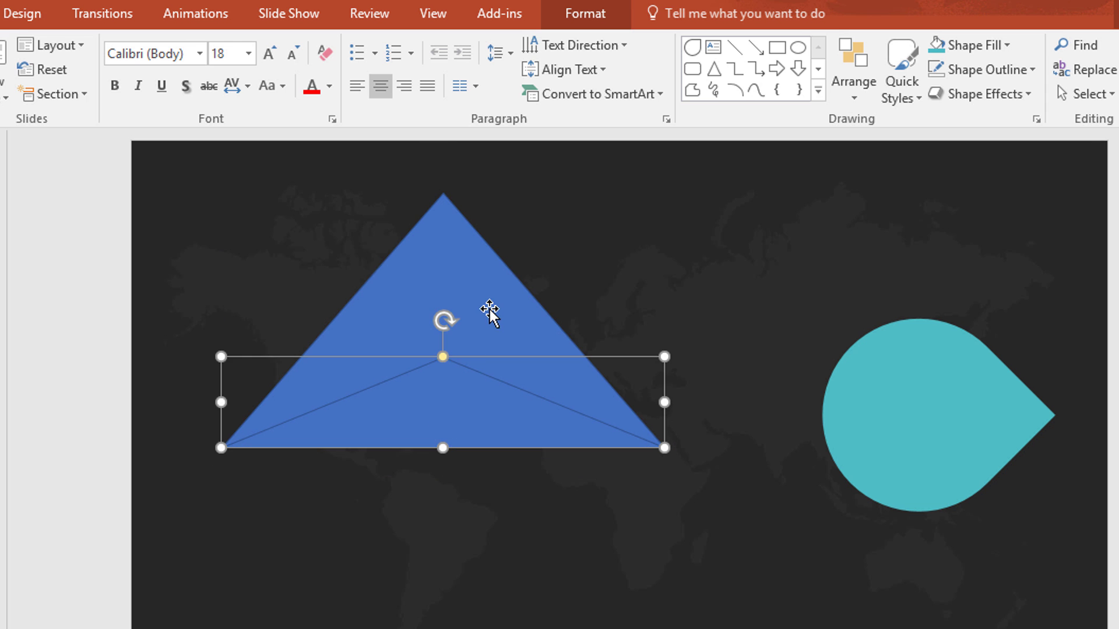
pyautogui.keyDown('shift'); pyautogui.click(490, 313); pyautogui.keyUp('shift')
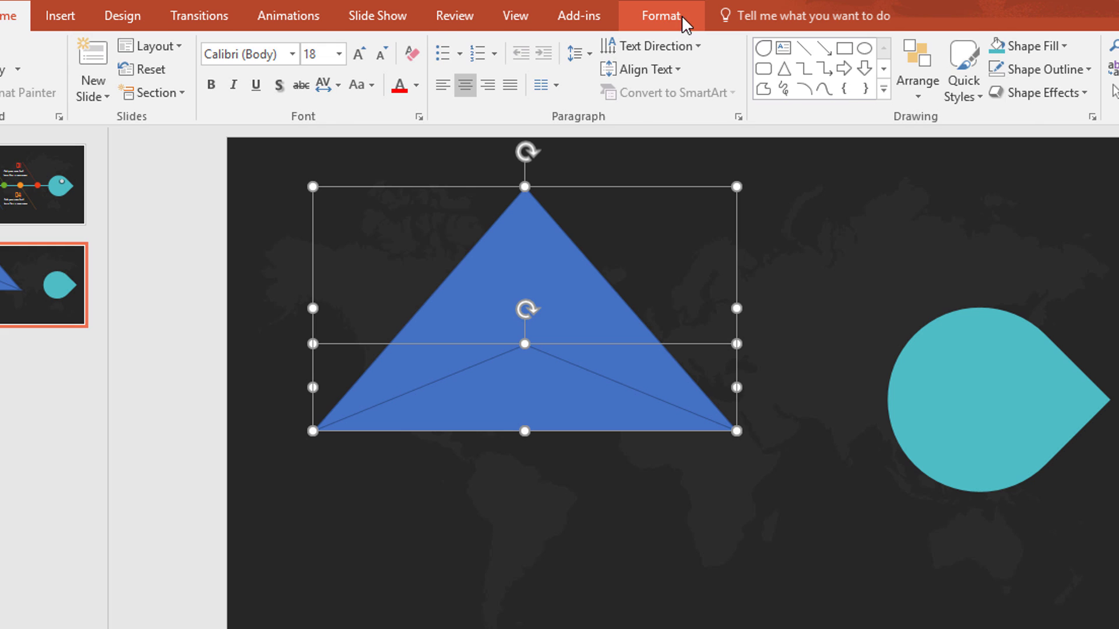
pyautogui.click(678, 17)
pyautogui.click(155, 93)
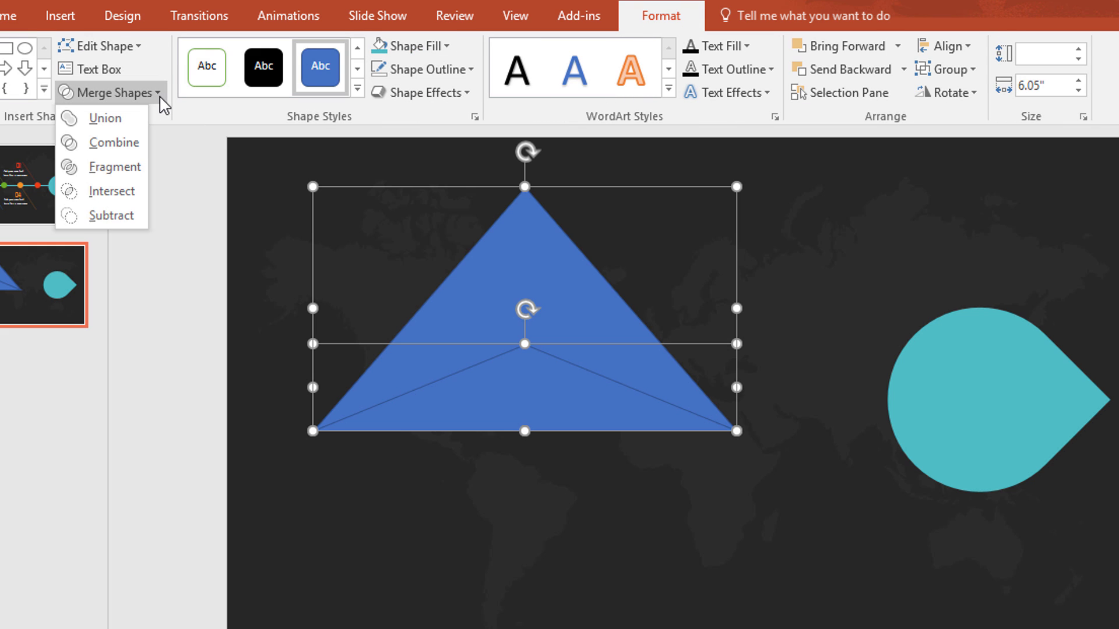
# - Subtract the flat triangle to form a chevron, rotate it right, and move it left
pyautogui.click(110, 216)
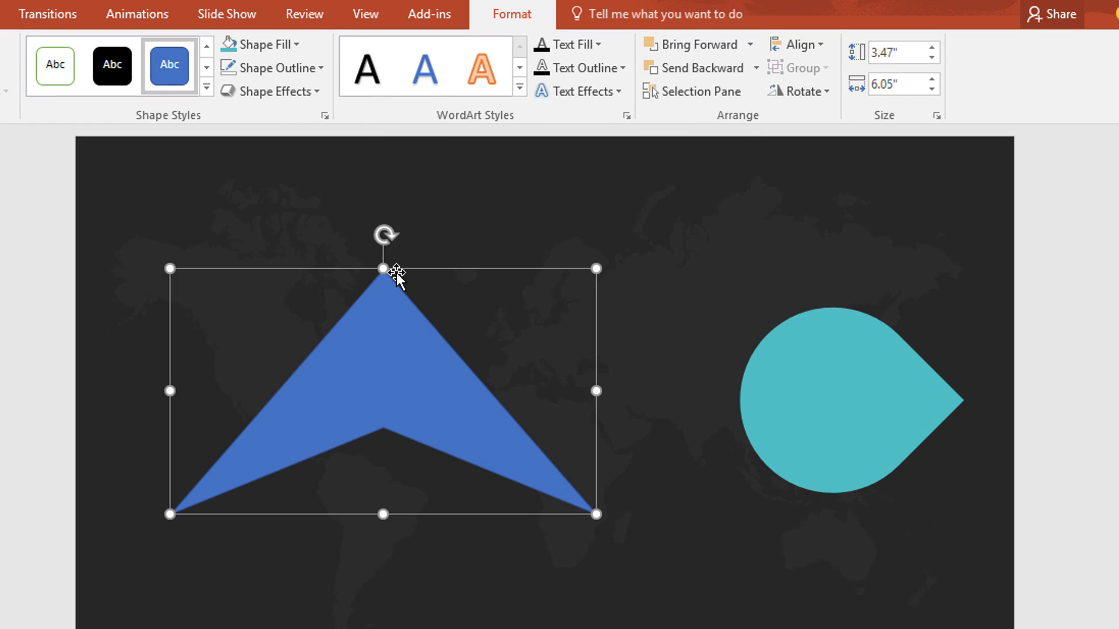
pyautogui.moveTo(382, 235); pyautogui.dragTo(598, 396)
pyautogui.moveTo(391, 354); pyautogui.dragTo(282, 368)
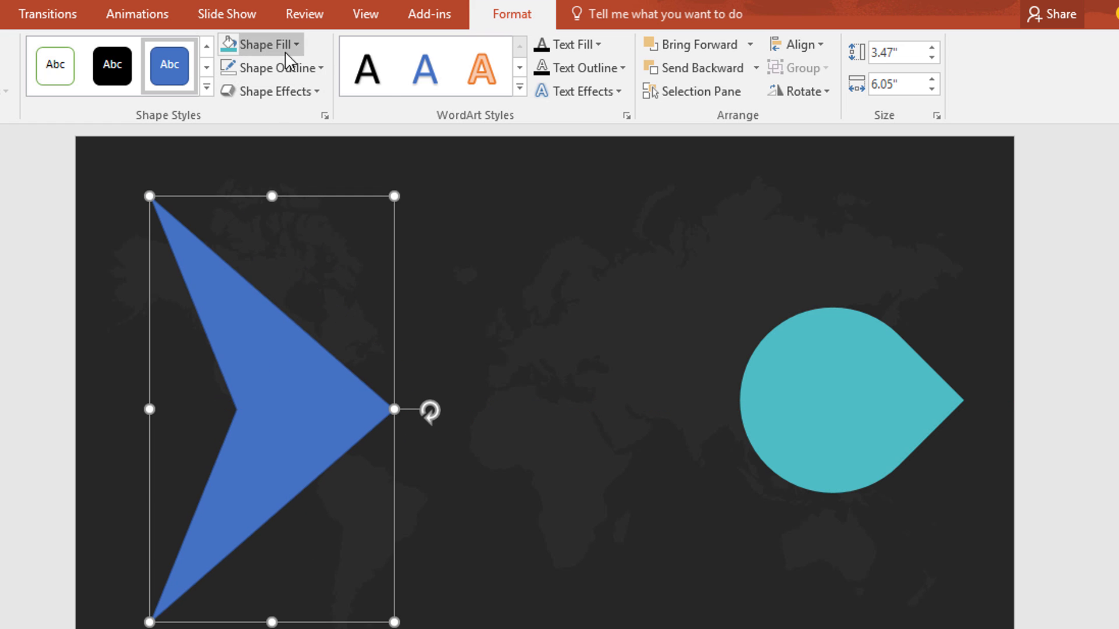
# - Make the chevron teal with no outline, shrink it, and level it with the teardrop
pyautogui.click(285, 52)
pyautogui.click(229, 245)
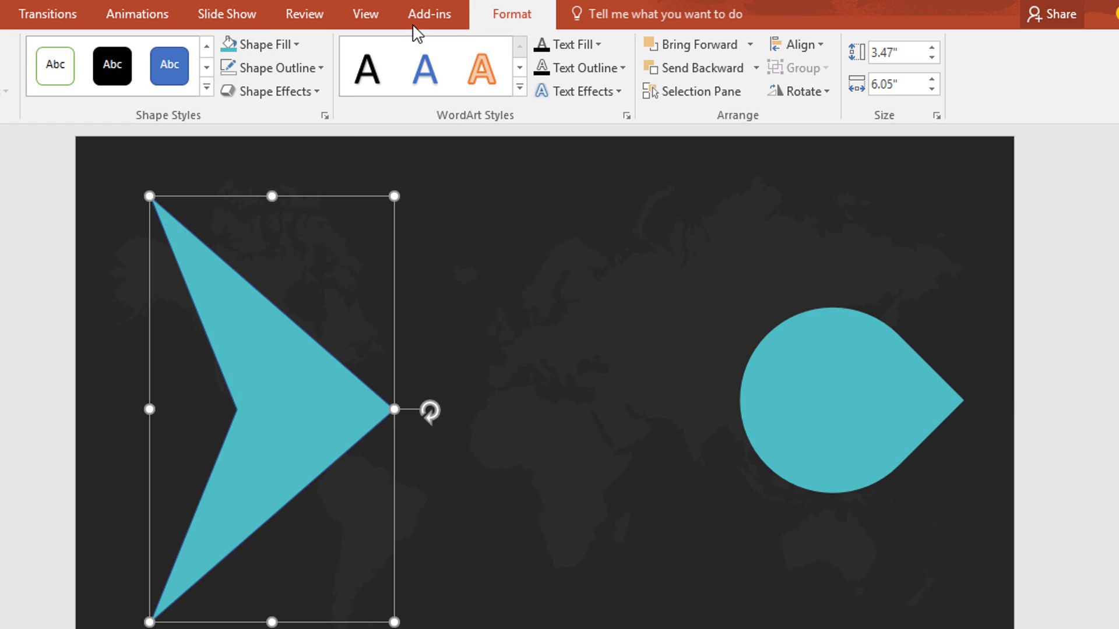
pyautogui.click(314, 74)
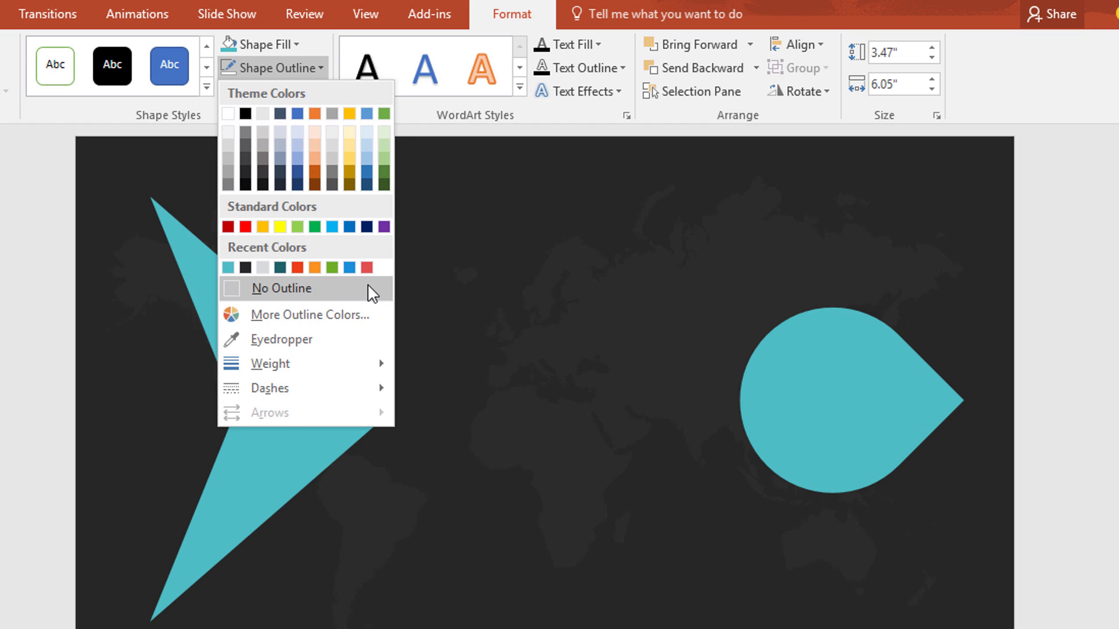
pyautogui.click(369, 288)
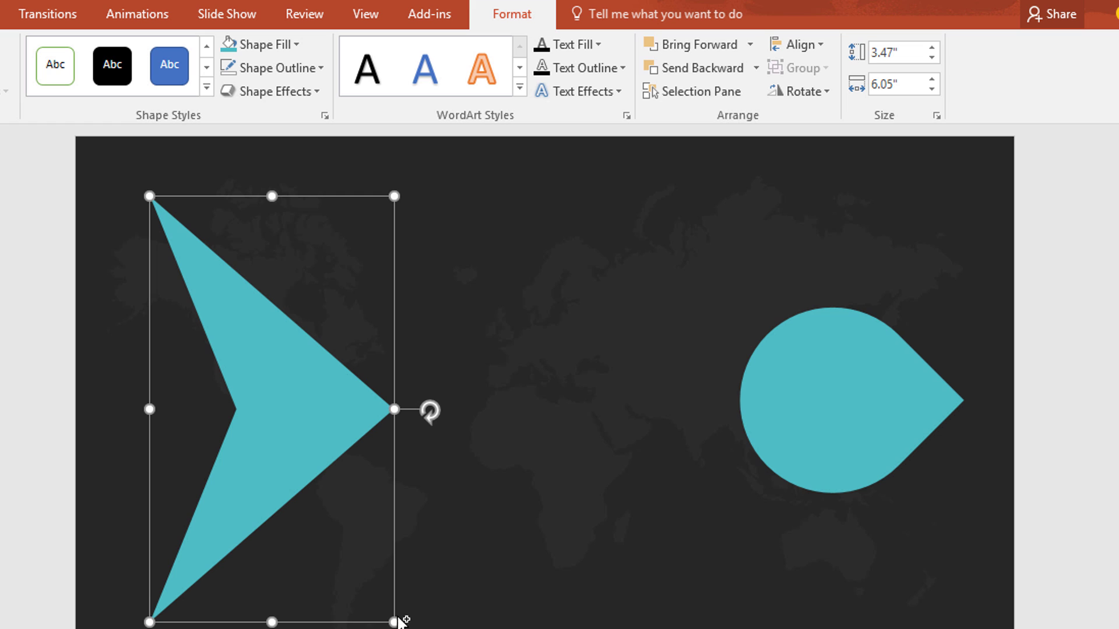
pyautogui.moveTo(394, 613); pyautogui.dragTo(355, 555)
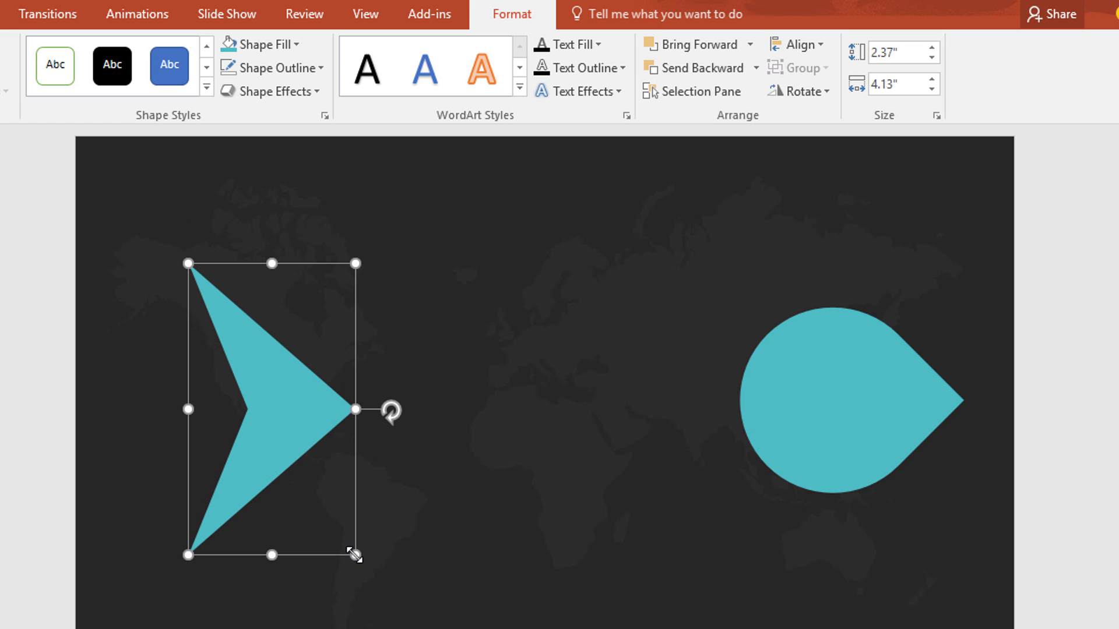
pyautogui.moveTo(293, 447); pyautogui.dragTo(229, 431)
pyautogui.click(1050, 415)
# - Draw a straight spine line from the chevron tip to the teardrop
pyautogui.press('Tab')
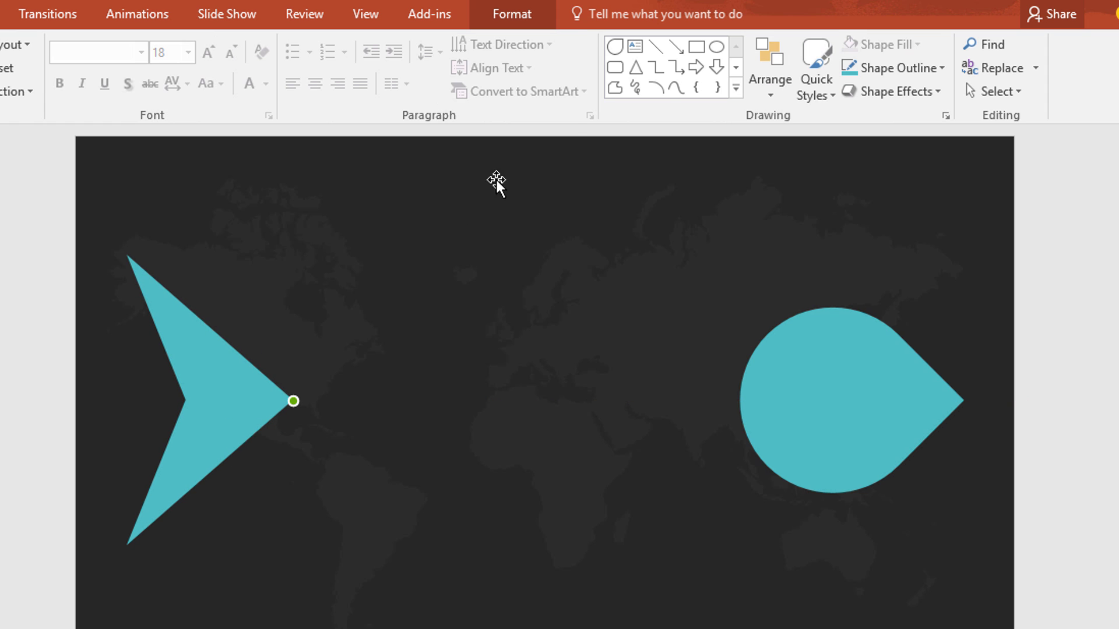
pyautogui.click(495, 269)
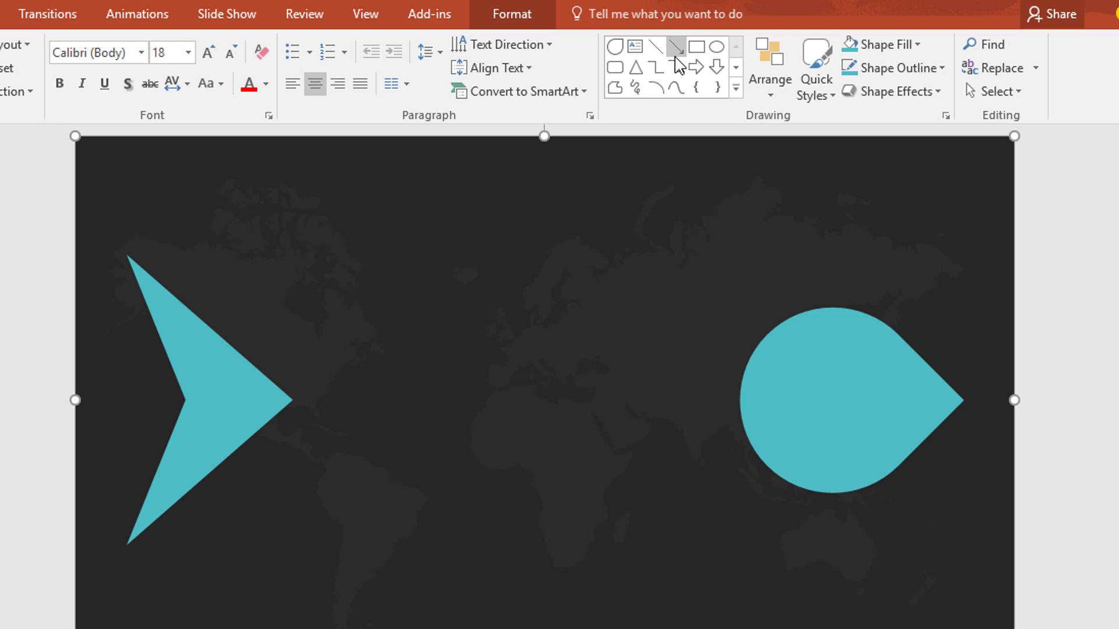
pyautogui.click(1057, 289)
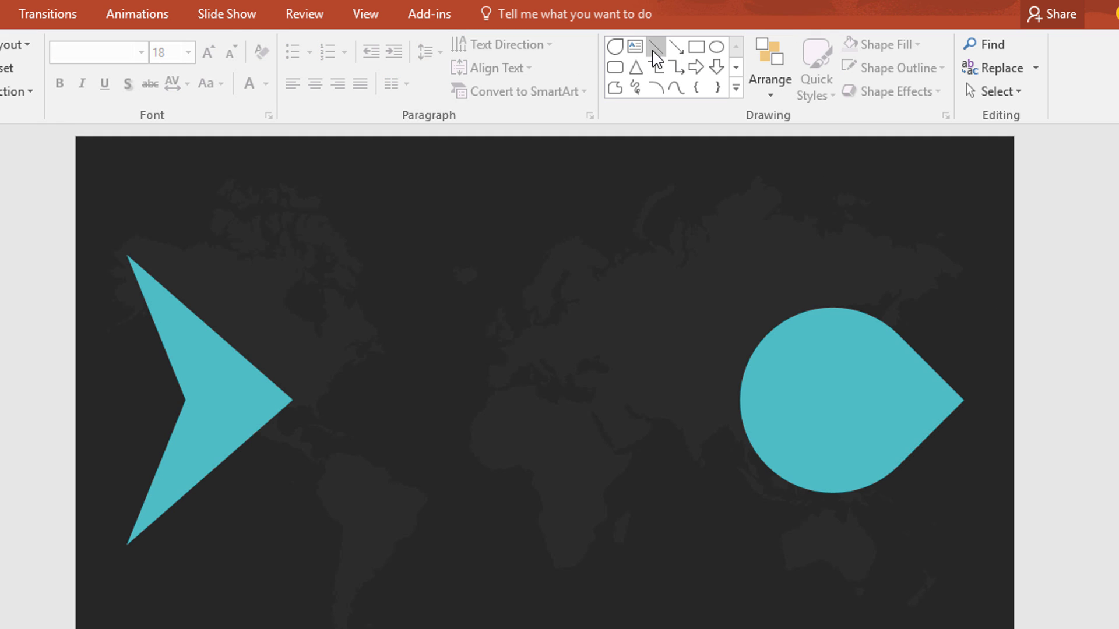
pyautogui.click(660, 54)
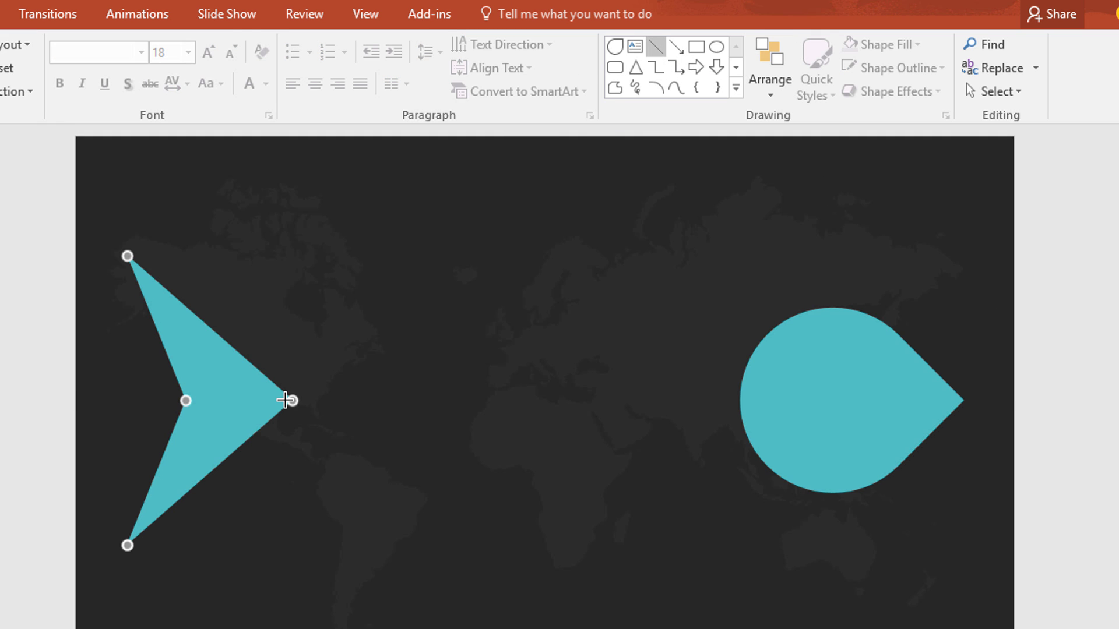
pyautogui.moveTo(286, 400); pyautogui.dragTo(749, 400)
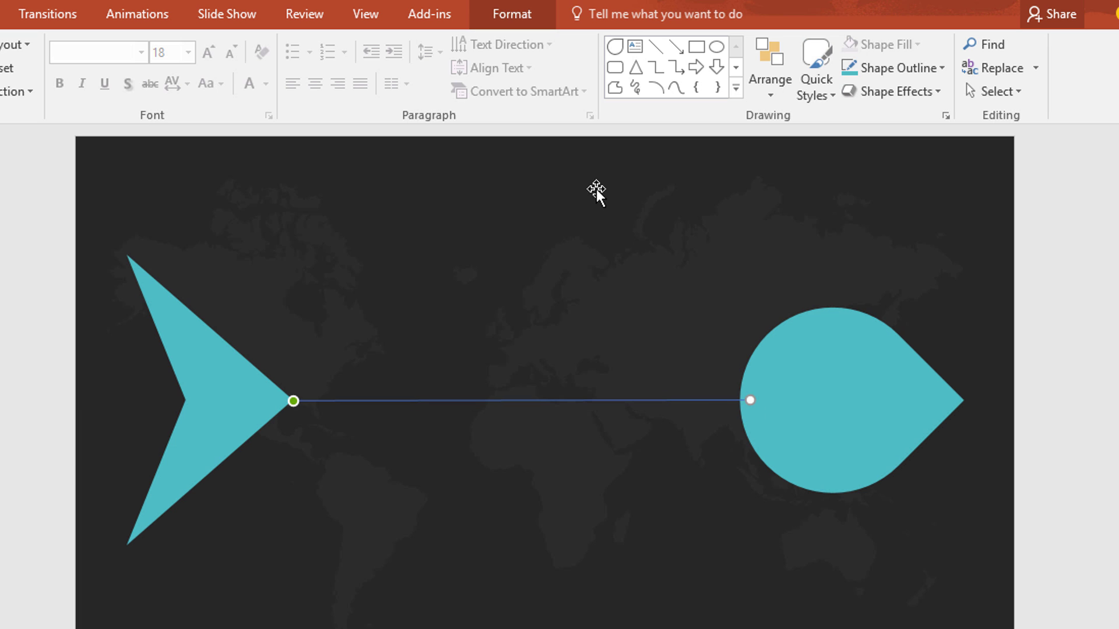
# - Color the spine line teal and set its weight to 2¼ pt
pyautogui.click(540, 25)
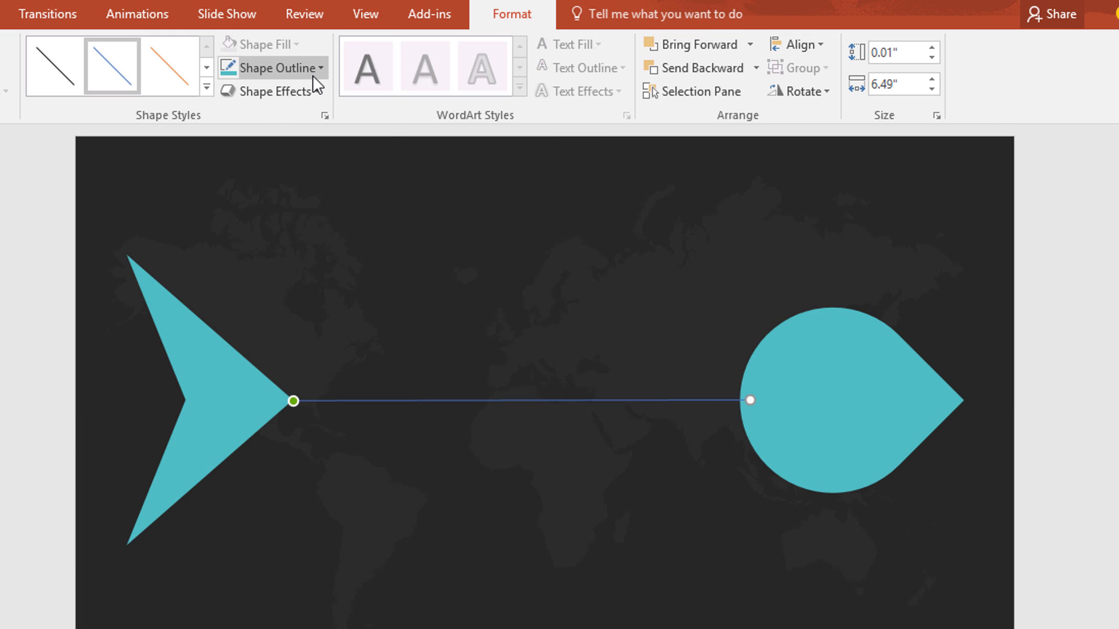
pyautogui.click(296, 68)
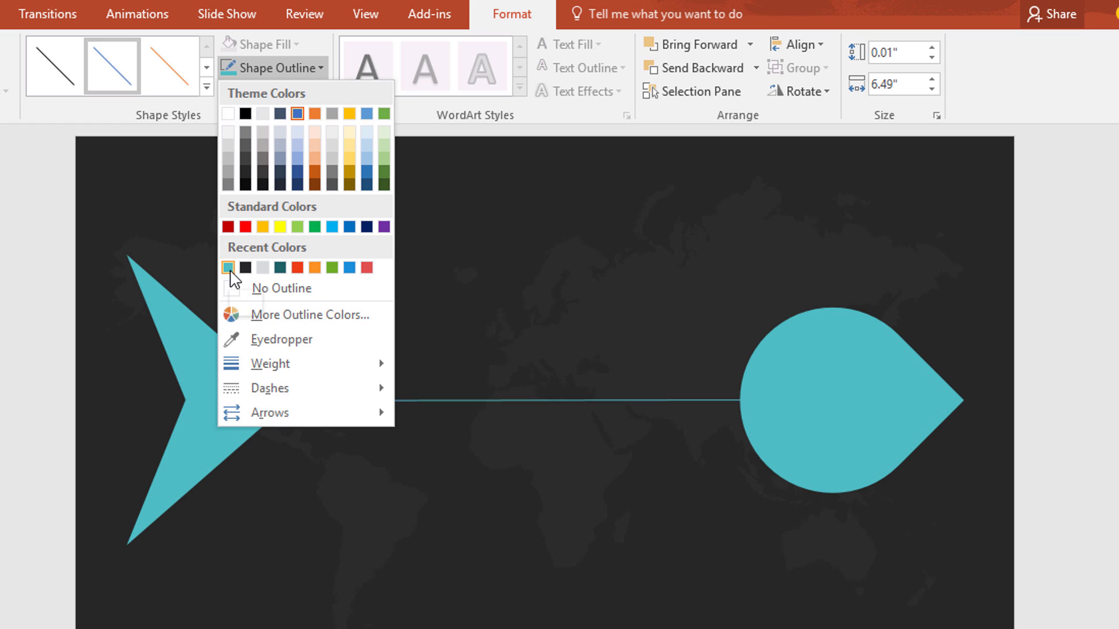
pyautogui.click(227, 267)
pyautogui.click(316, 64)
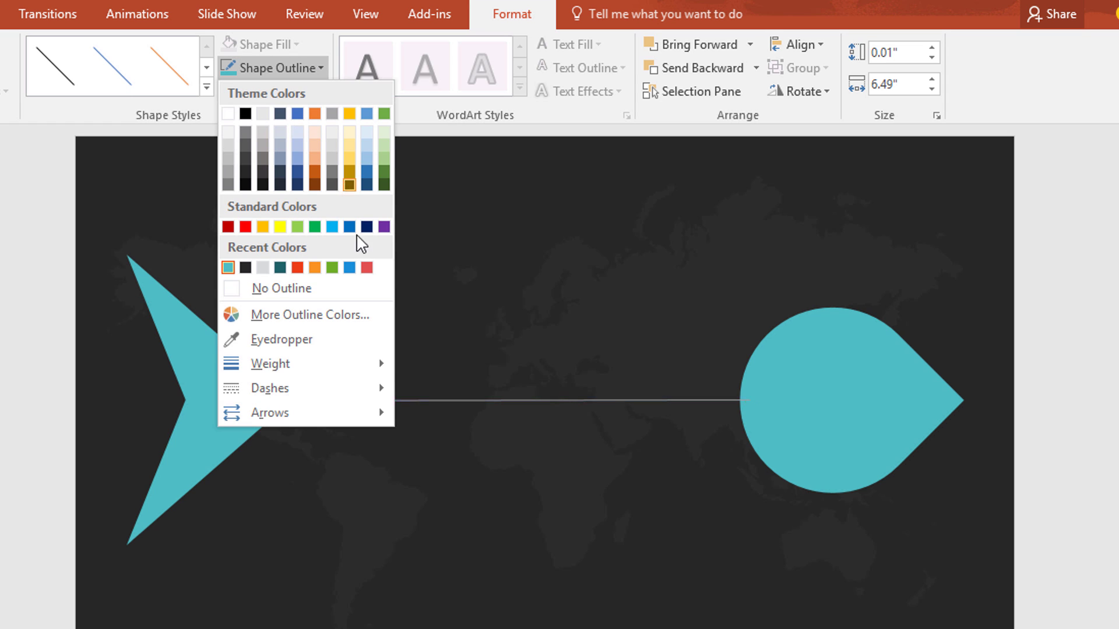
pyautogui.moveTo(375, 364)
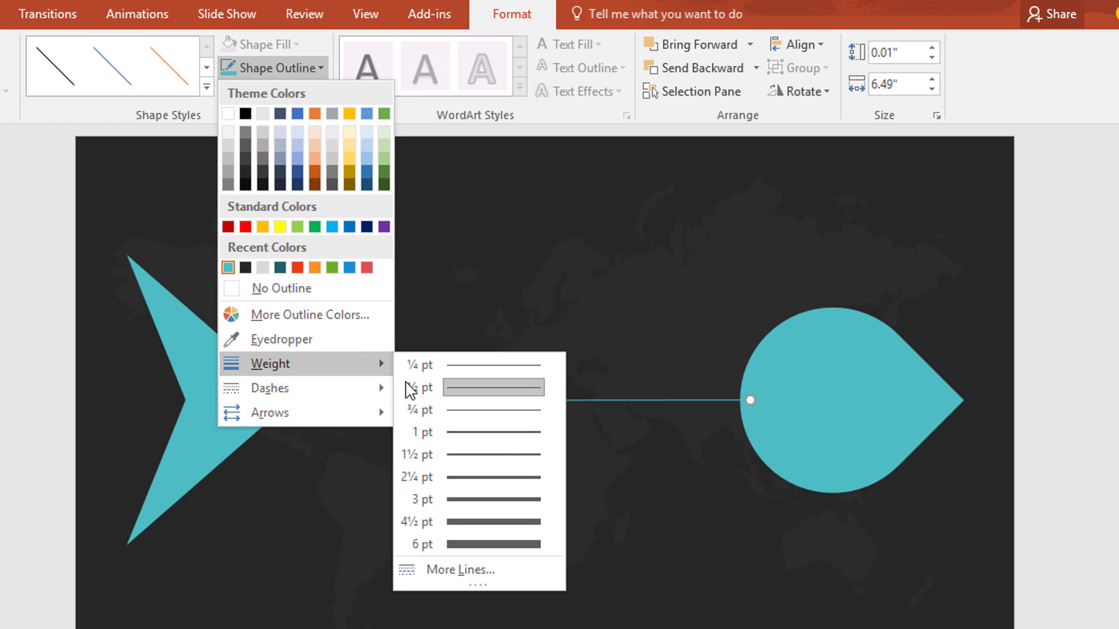
pyautogui.click(522, 483)
pyautogui.click(850, 416)
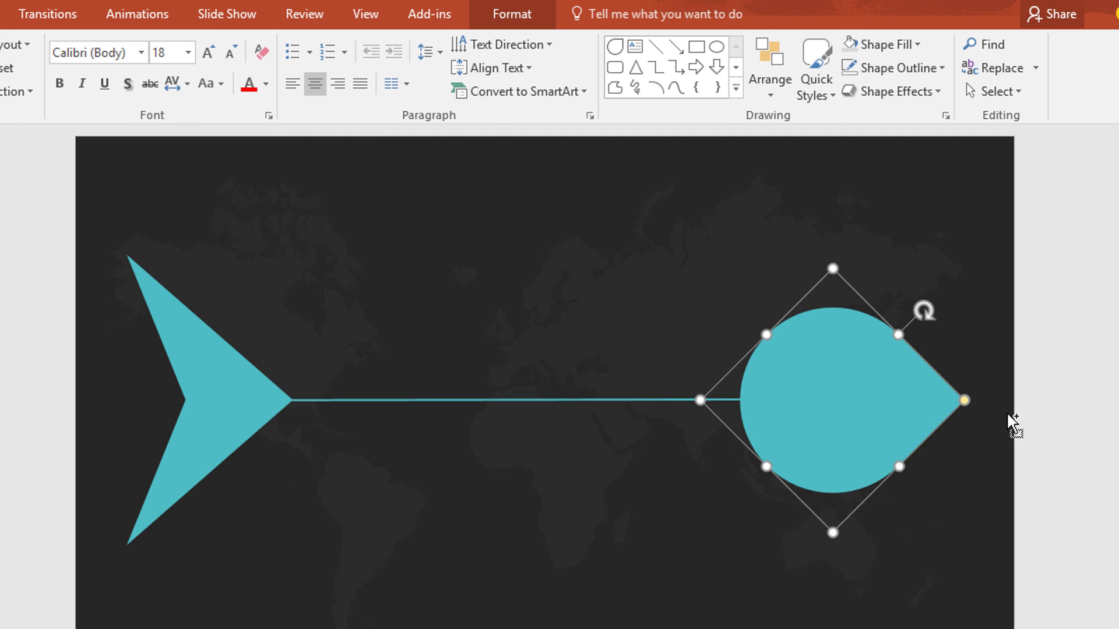
# - Draw a dark teal, outline-free circle in the teardrop's upper area
pyautogui.scroll(5, 1050, 417)
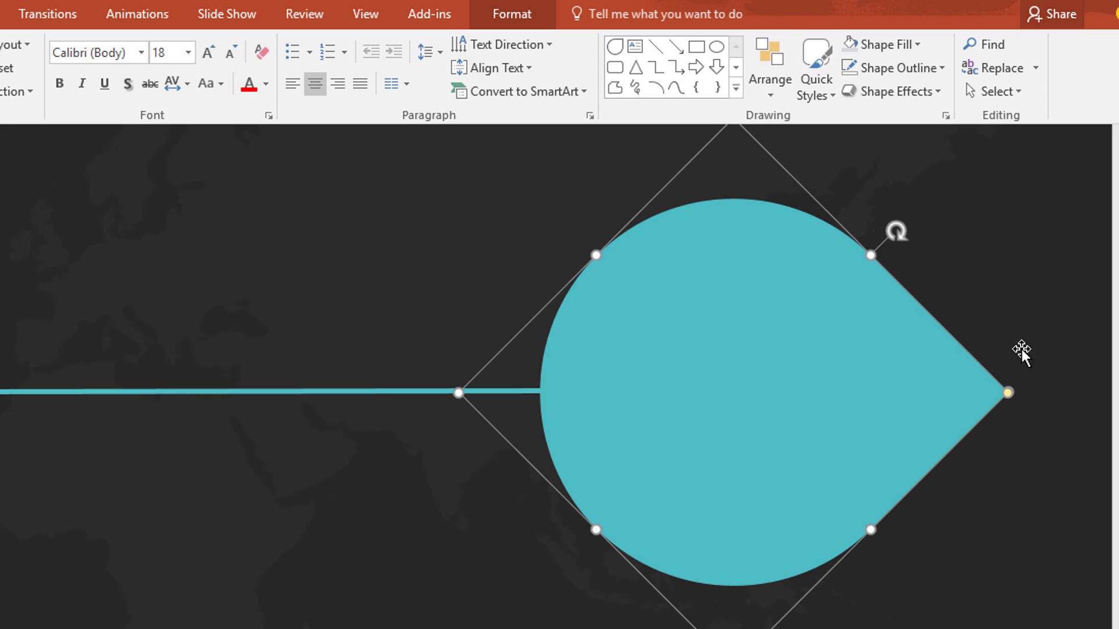
pyautogui.click(717, 47)
pyautogui.moveTo(793, 282)
pyautogui.mouseDown()
pyautogui.moveTo(831, 334)
pyautogui.moveTo(796, 320)
pyautogui.mouseUp()
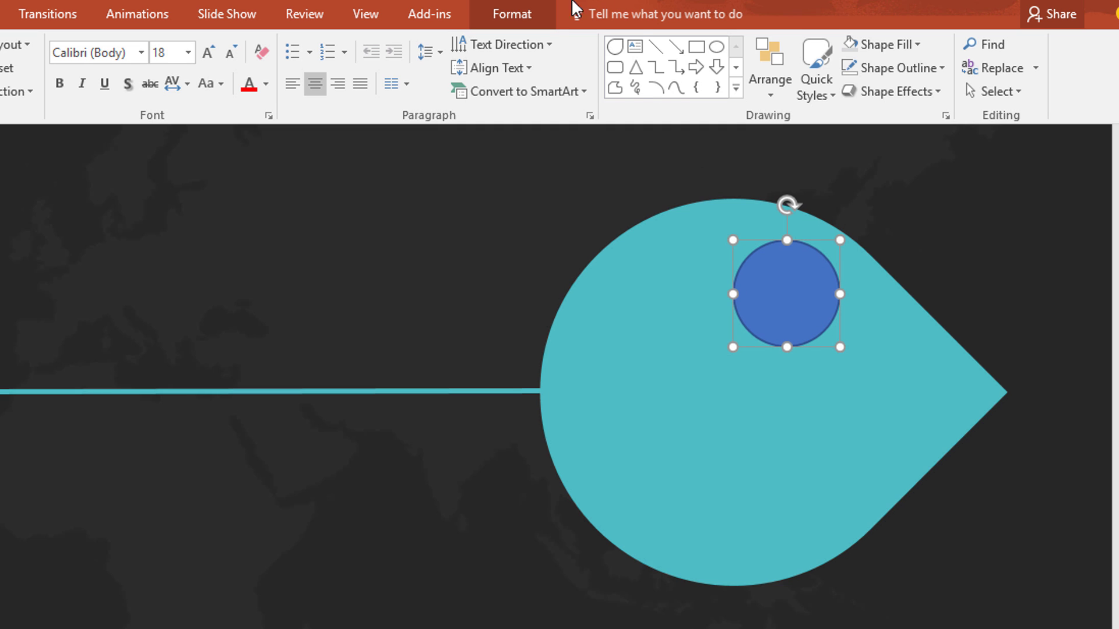
pyautogui.click(522, 19)
pyautogui.click(296, 45)
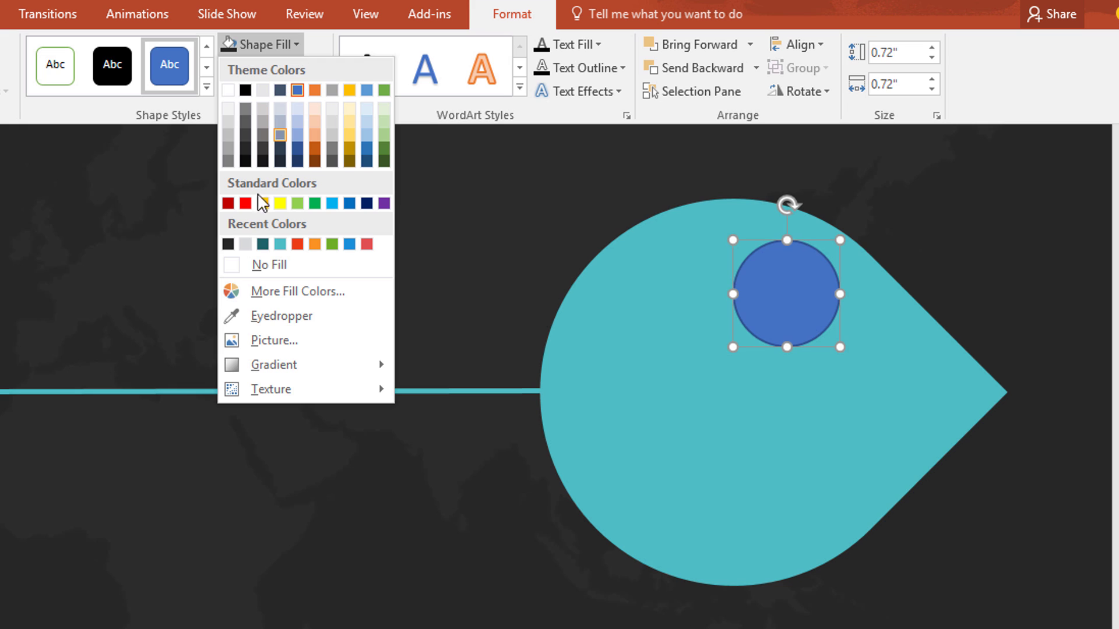
pyautogui.click(269, 247)
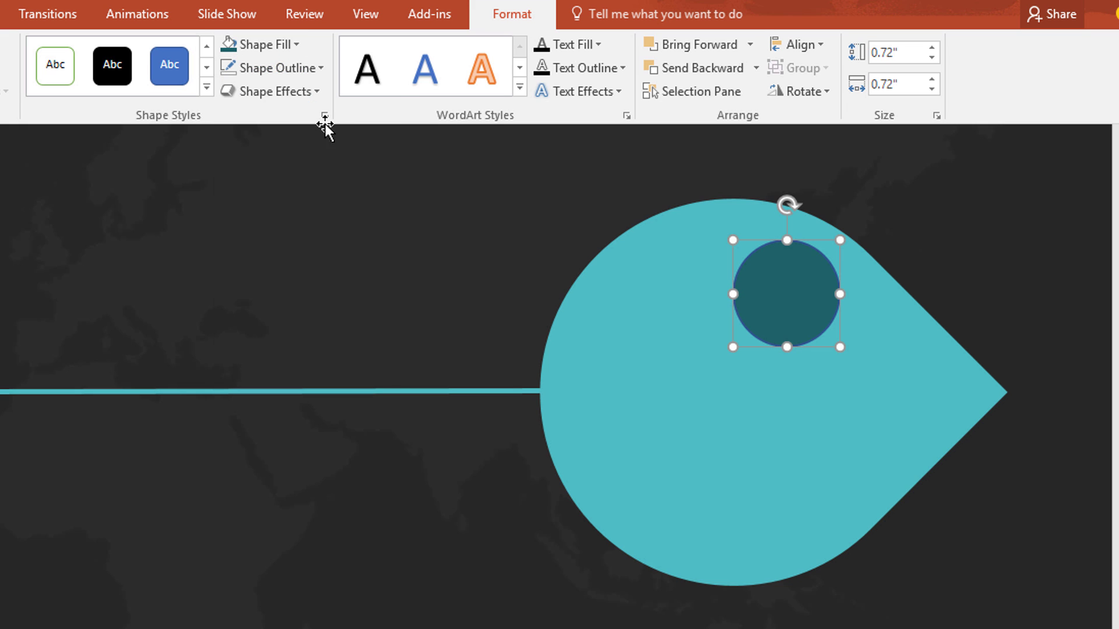
pyautogui.click(317, 69)
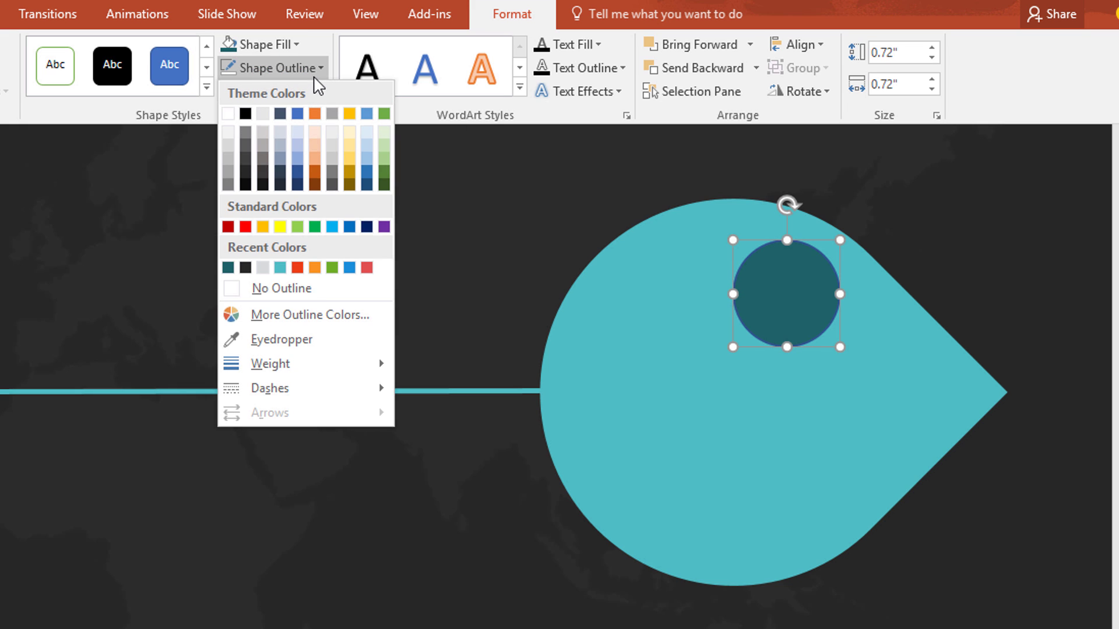
pyautogui.click(384, 293)
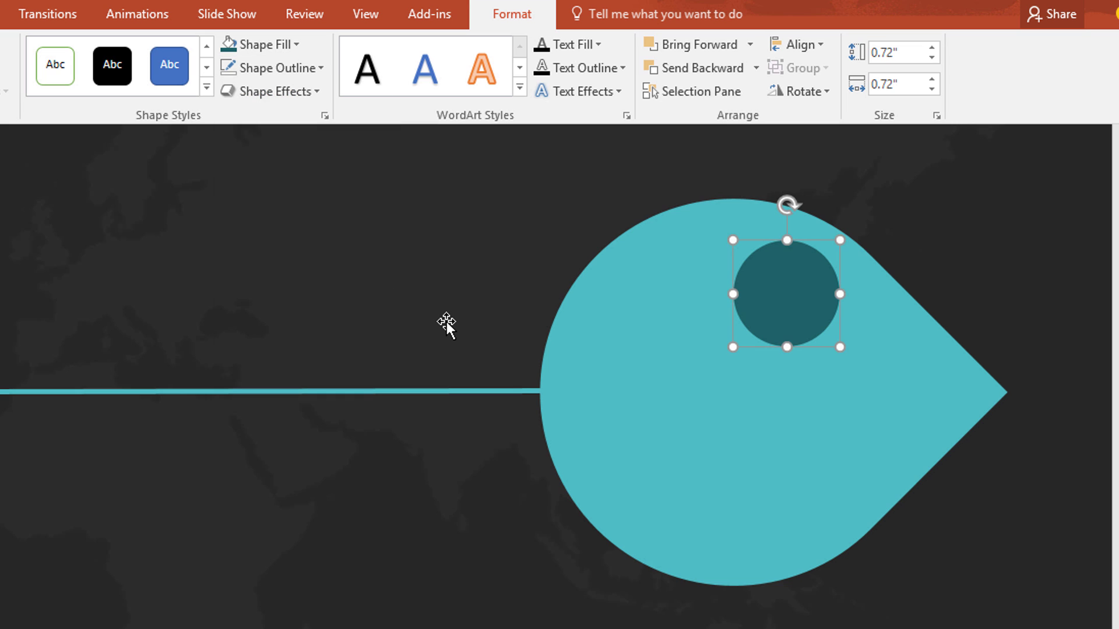
# - Duplicate the circle, fill the copy light grey, and shrink it inside the dark ring
pyautogui.hotkey('ctrl', 'd')
pyautogui.click(291, 44)
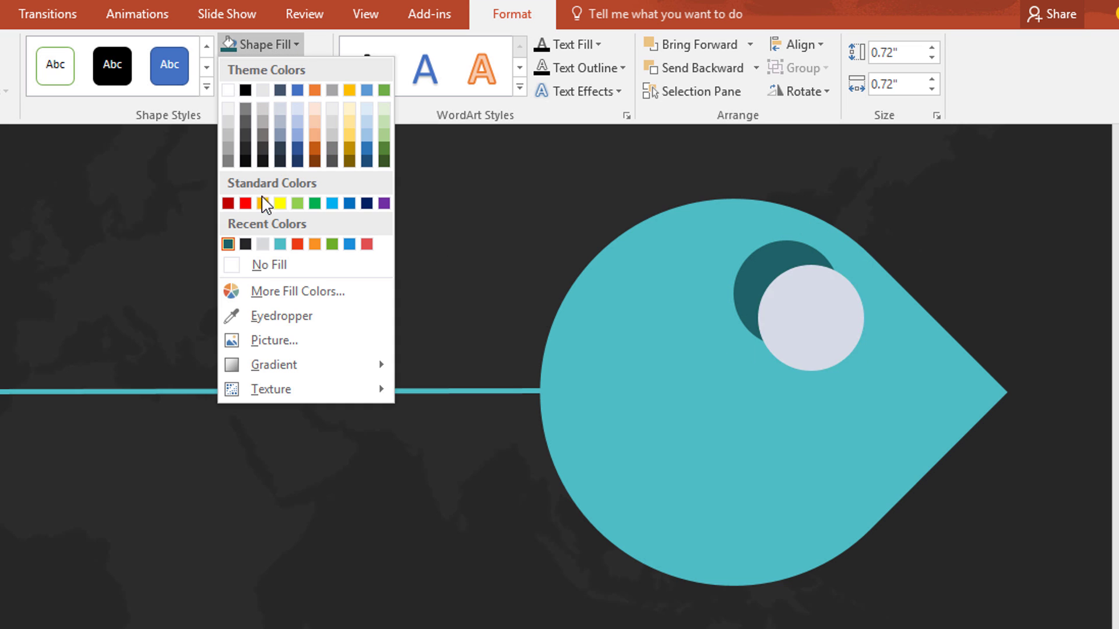
pyautogui.click(263, 245)
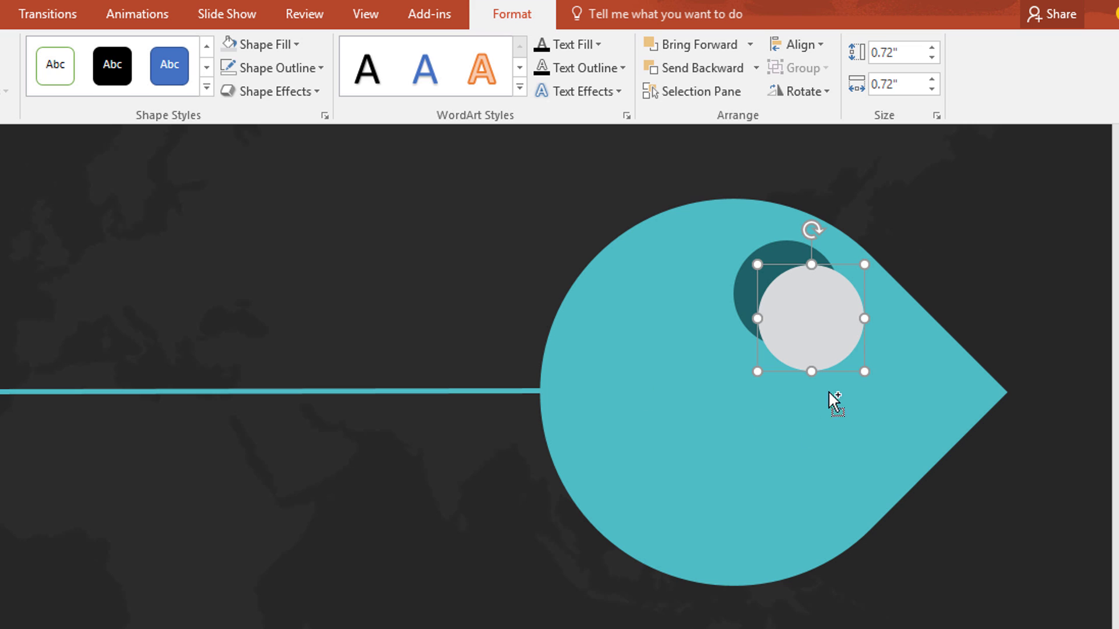
pyautogui.moveTo(857, 370); pyautogui.dragTo(803, 288)
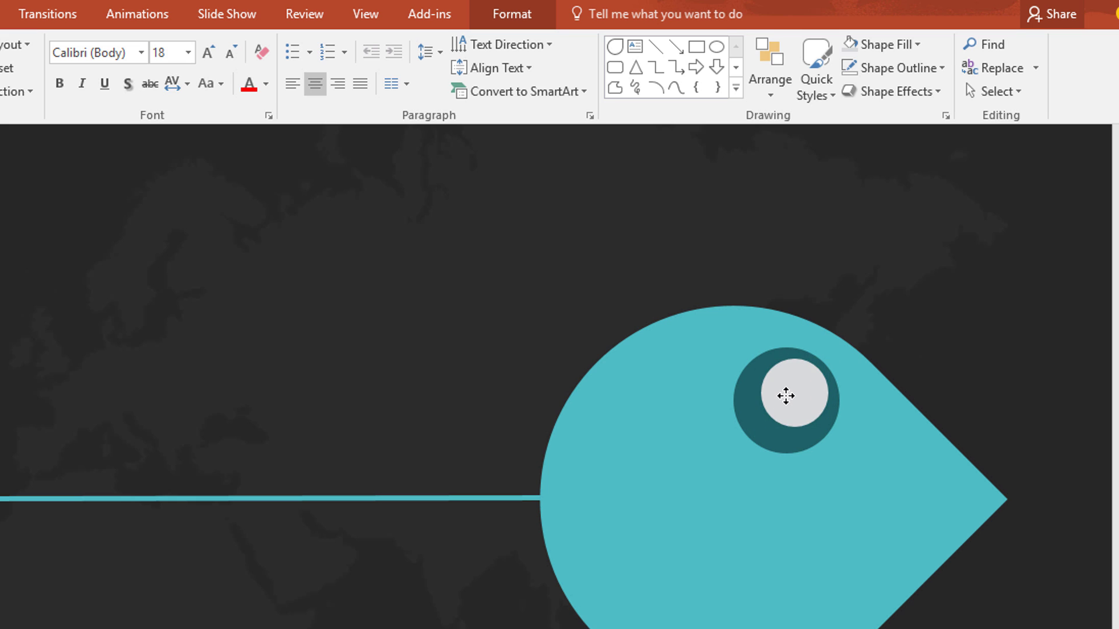
pyautogui.moveTo(786, 393); pyautogui.dragTo(786, 396)
pyautogui.click(786, 396)
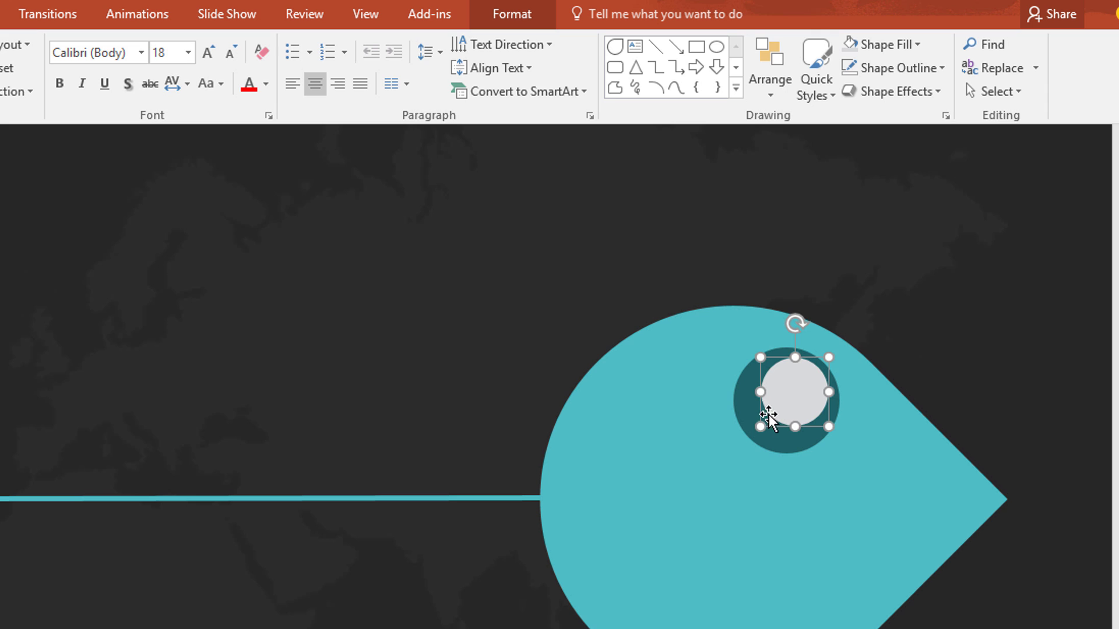
pyautogui.moveTo(794, 444); pyautogui.dragTo(749, 445)
# - Center the grey circle and shift both eye circles right within the head
pyautogui.scroll(3, 507, 424)
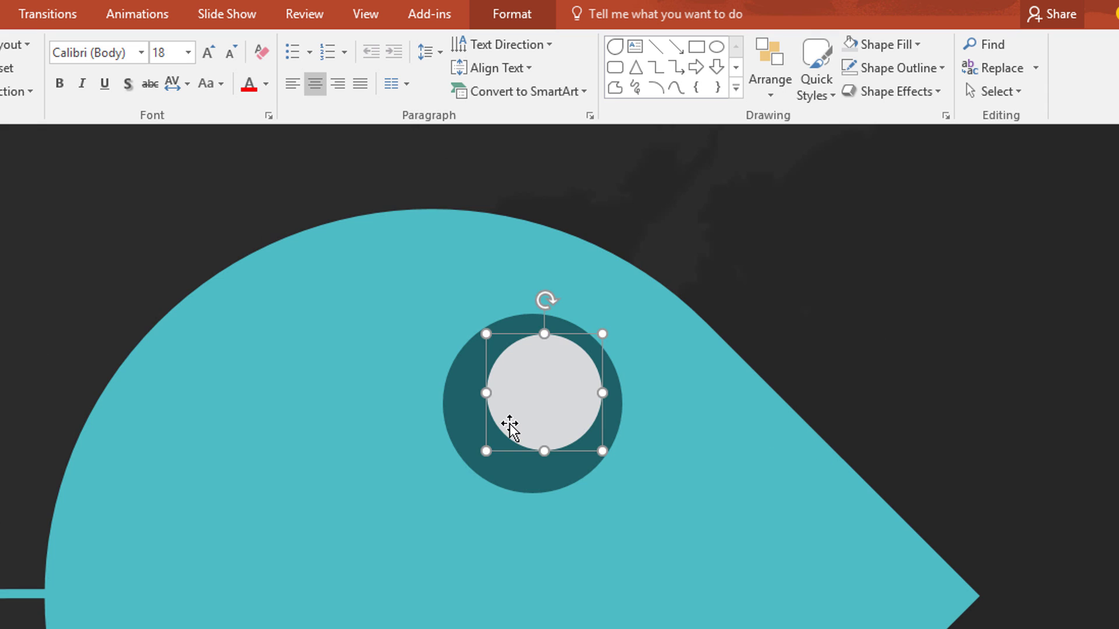
pyautogui.press('Right')
pyautogui.press('Right')
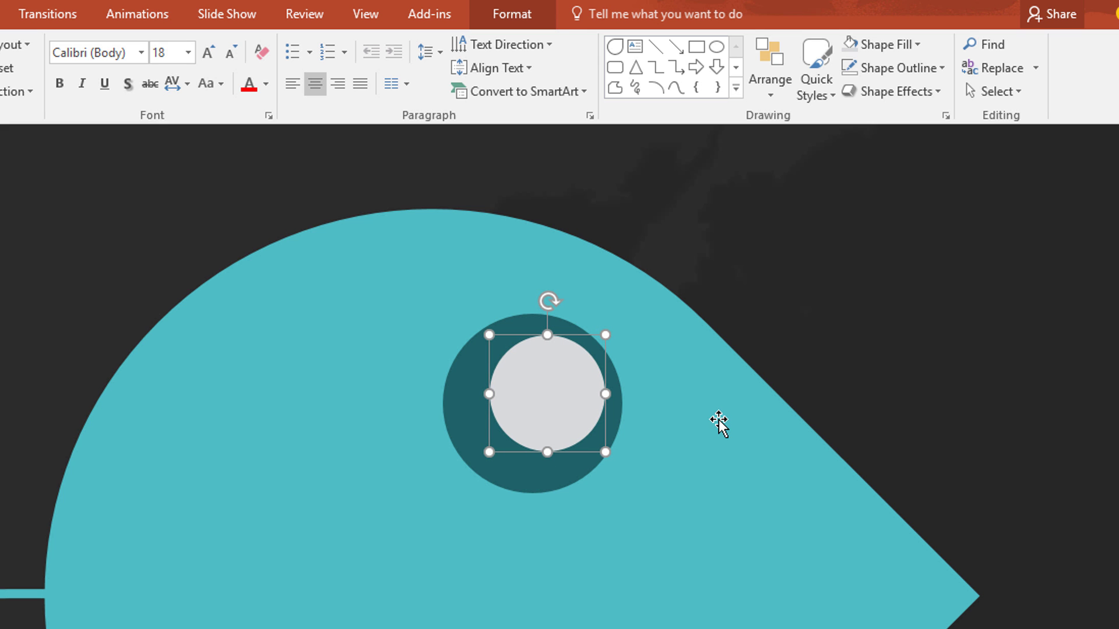
pyautogui.scroll(-5, 827, 382)
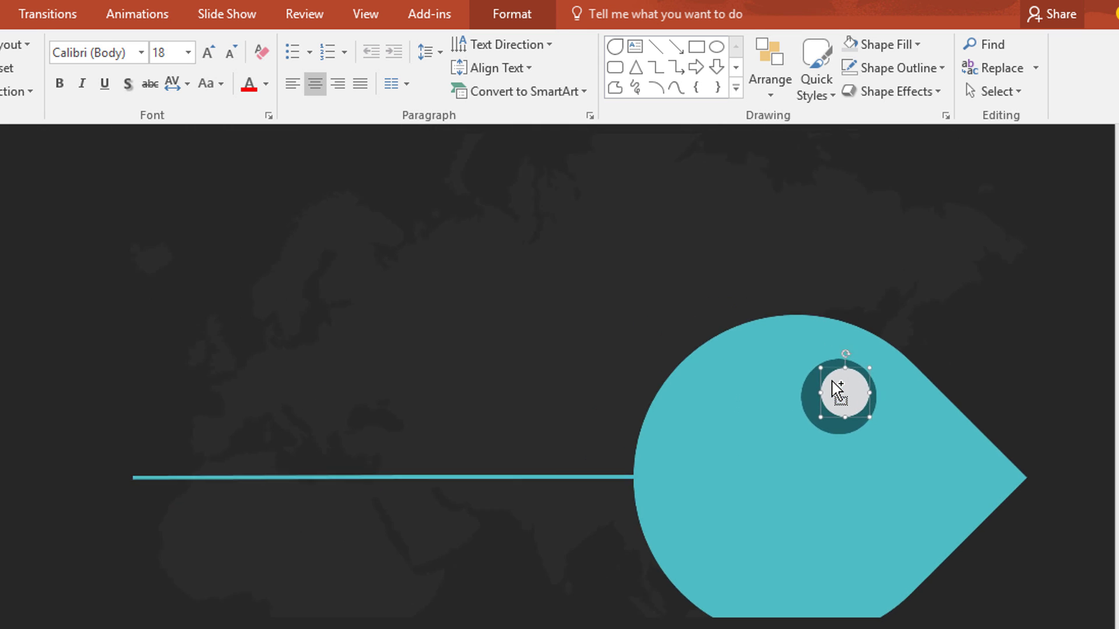
pyautogui.moveTo(1026, 288); pyautogui.dragTo(775, 401)
pyautogui.press('Right')
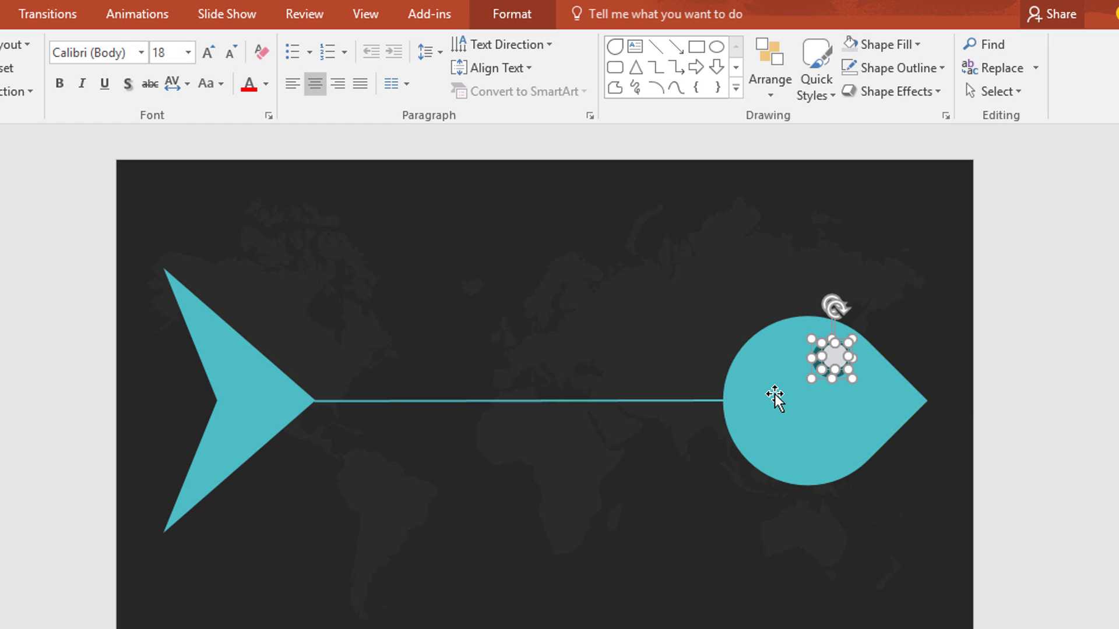
pyautogui.press('Escape')
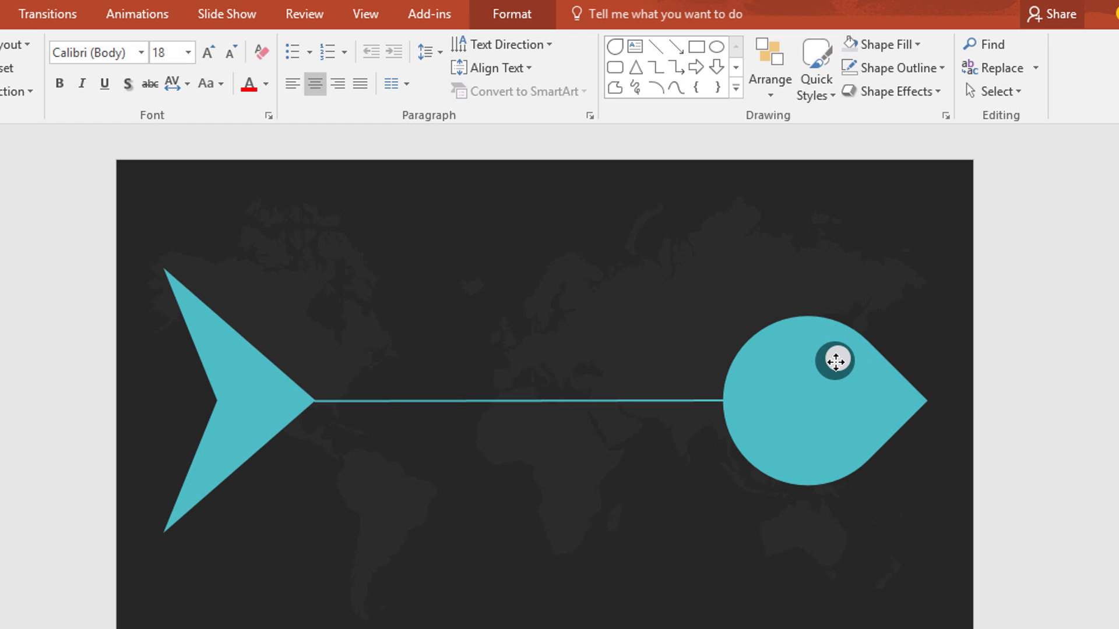
pyautogui.moveTo(839, 361); pyautogui.dragTo(845, 363)
# - Draw a red, outline-free circle on the spine near the head
pyautogui.click(1016, 378)
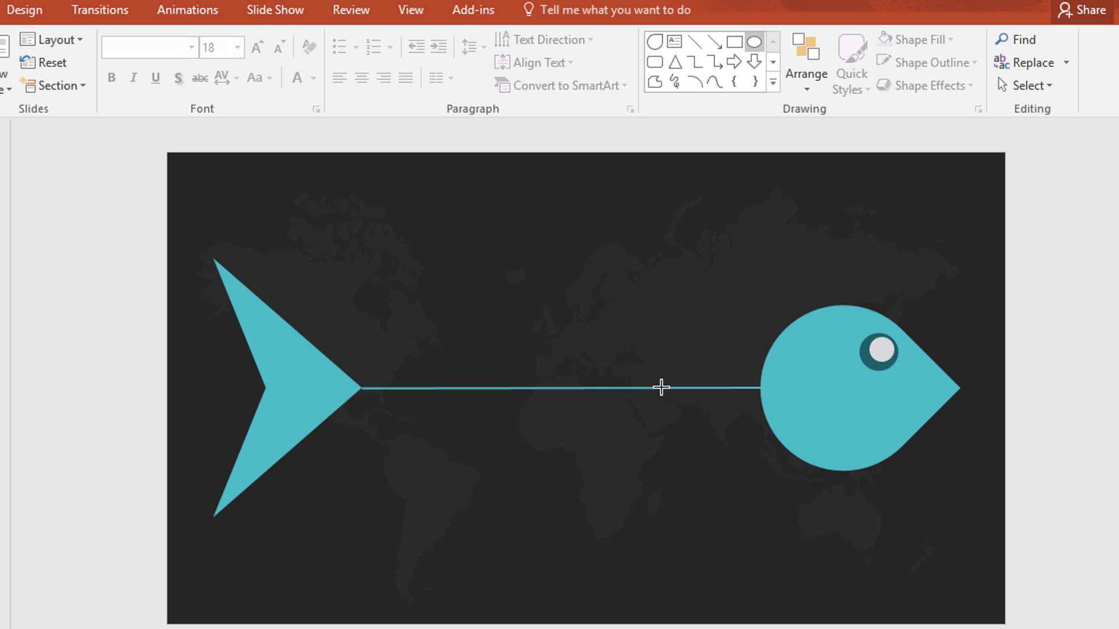
pyautogui.moveTo(667, 364); pyautogui.dragTo(704, 391)
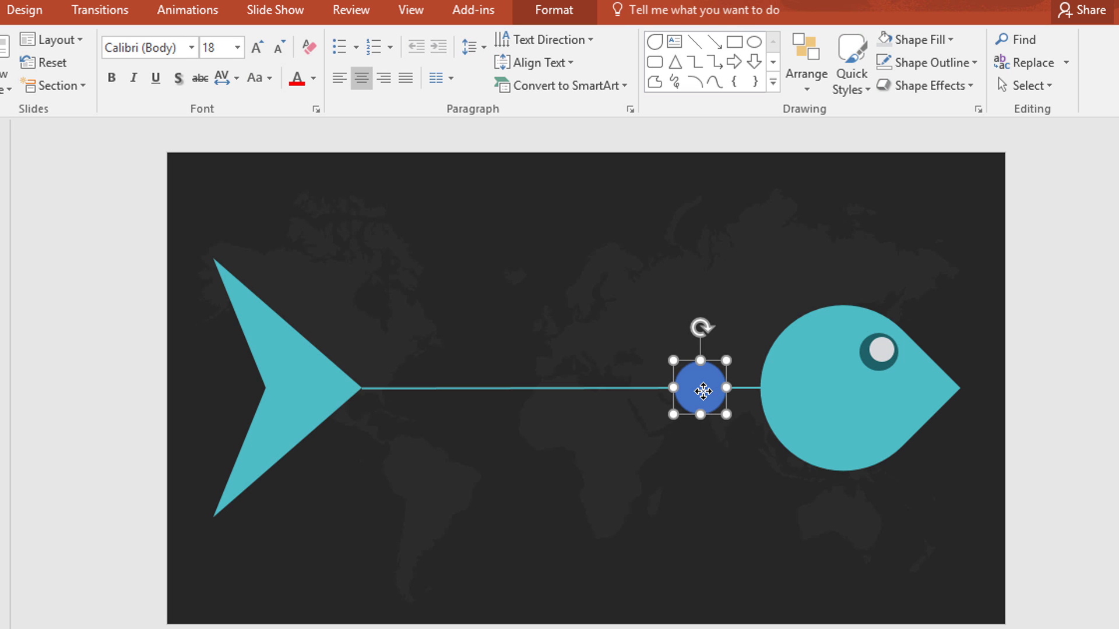
pyautogui.click(567, 11)
pyautogui.click(343, 40)
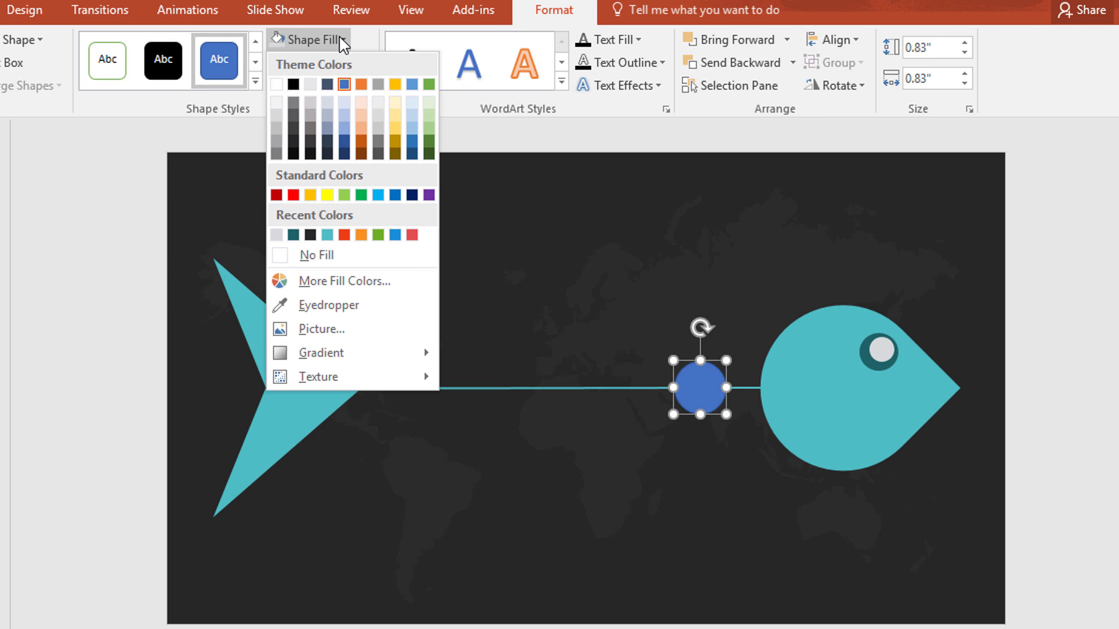
pyautogui.click(344, 235)
pyautogui.click(350, 64)
pyautogui.click(344, 280)
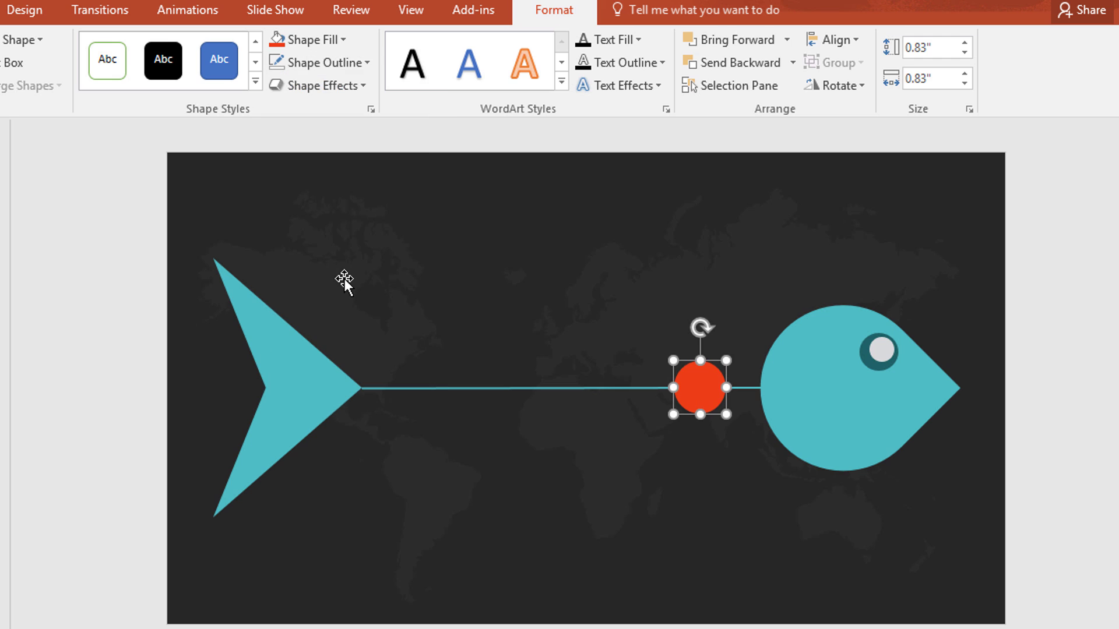
pyautogui.press('Right')
pyautogui.press('Right')
pyautogui.press('Down')
pyautogui.press('Down')
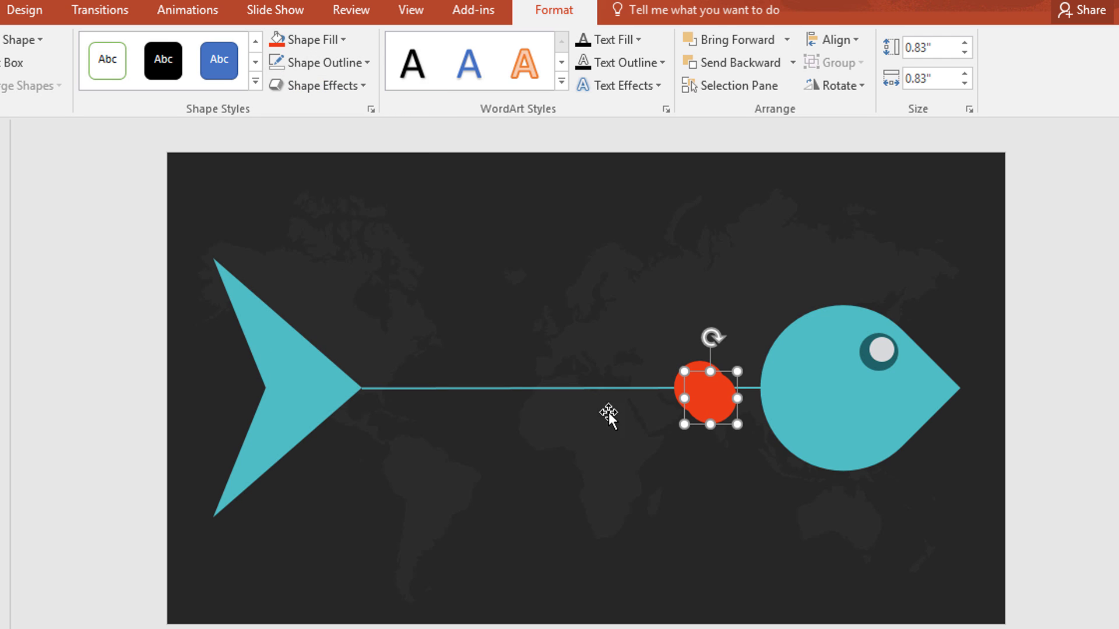
# - Copy the red circle leftward as an orange circle, then duplicate it as green
pyautogui.moveTo(708, 404); pyautogui.dragTo(593, 391)
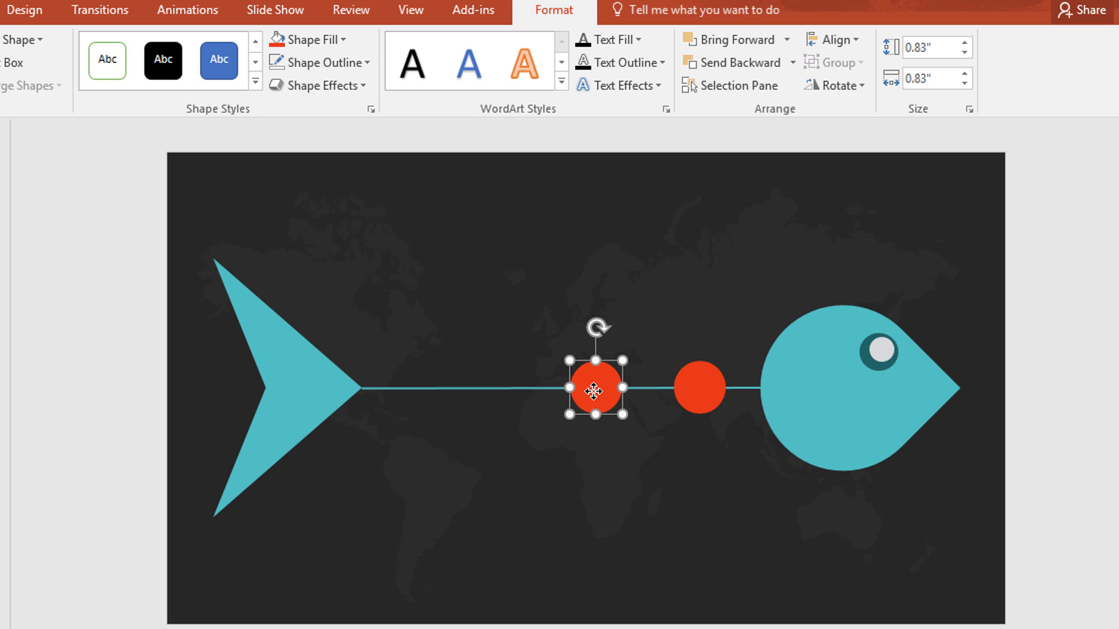
pyautogui.click(345, 42)
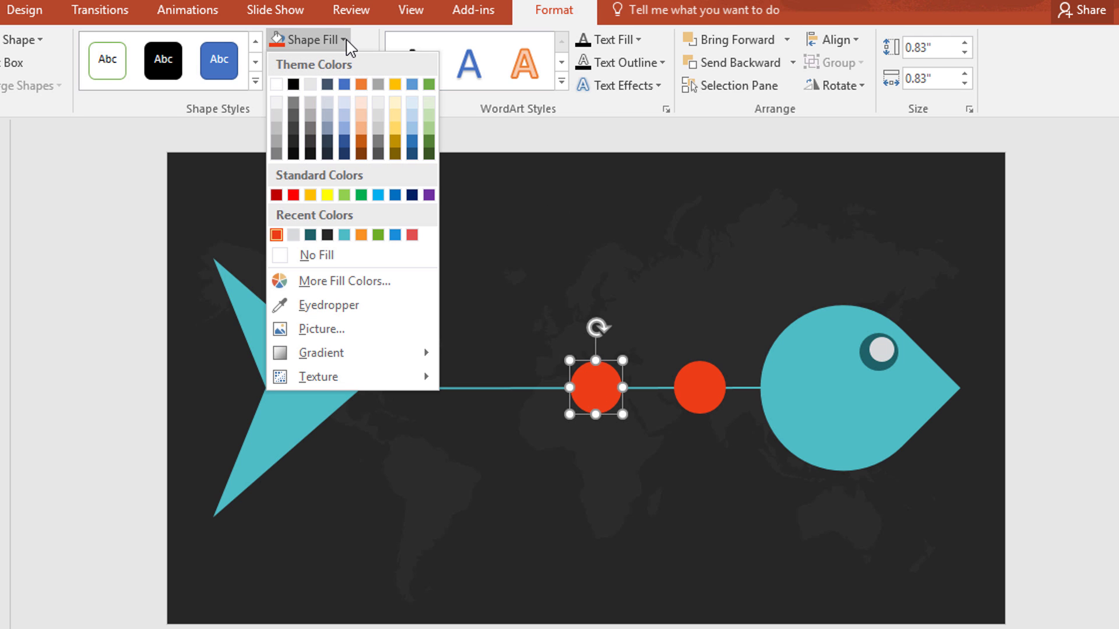
pyautogui.click(362, 235)
pyautogui.hotkey('ctrl', 'd')
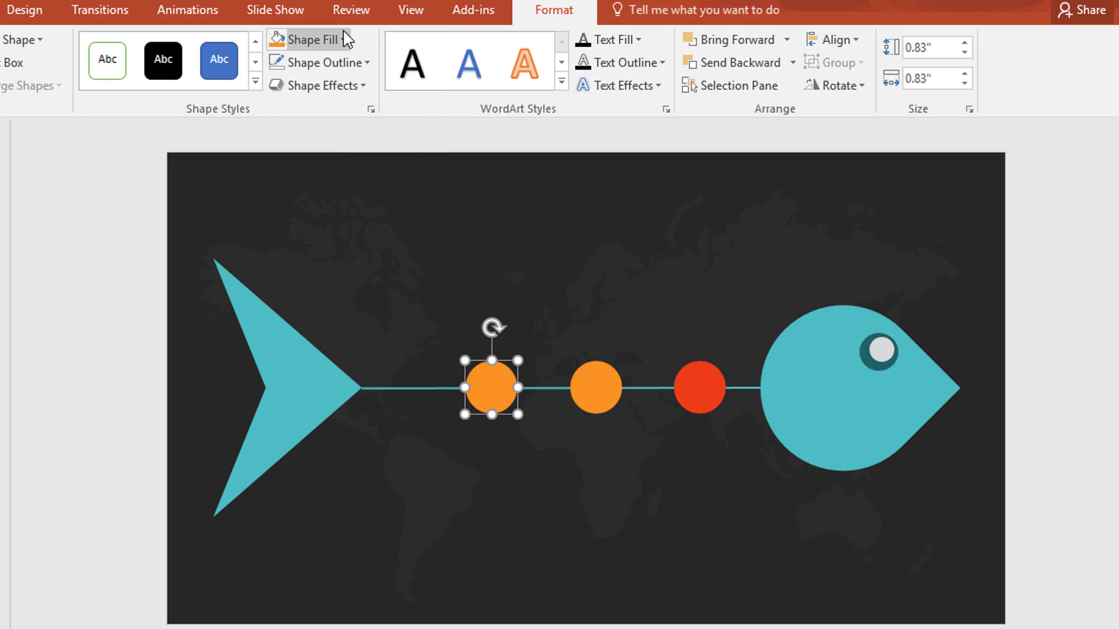
pyautogui.click(345, 40)
pyautogui.click(379, 236)
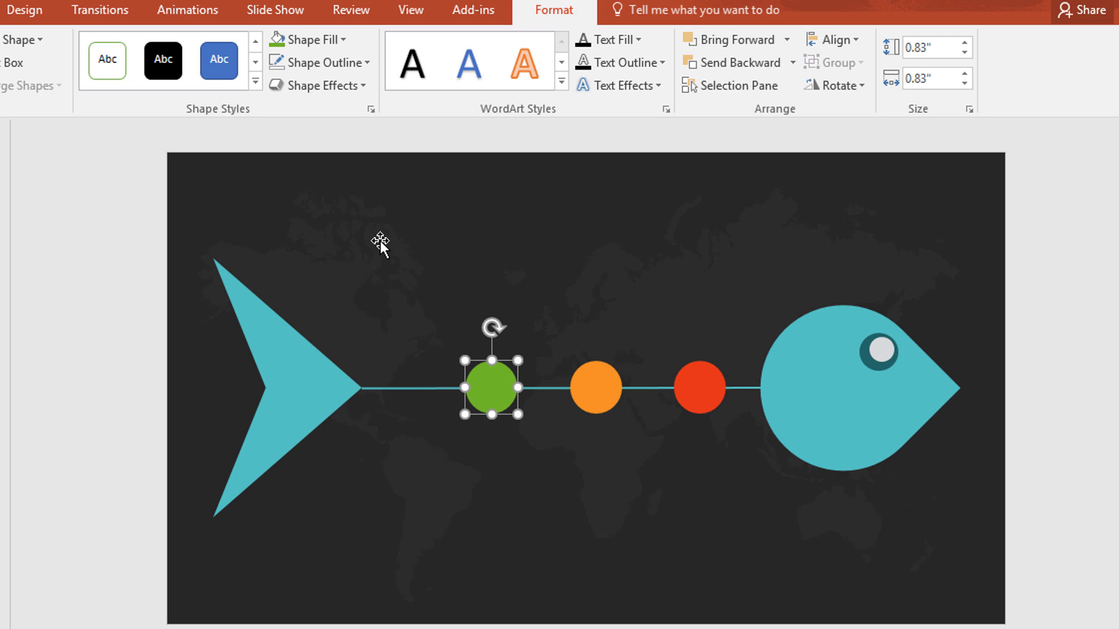
# - Add a blue circle further left and nudge the tail triangle left
pyautogui.hotkey('ctrl', 'd')
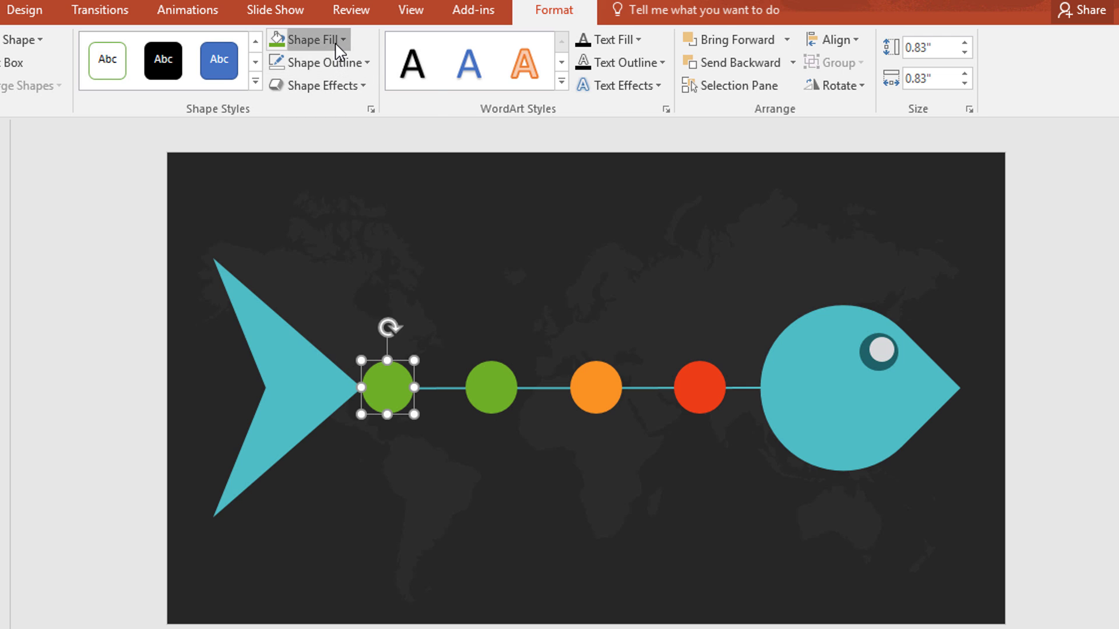
pyautogui.click(341, 40)
pyautogui.click(395, 235)
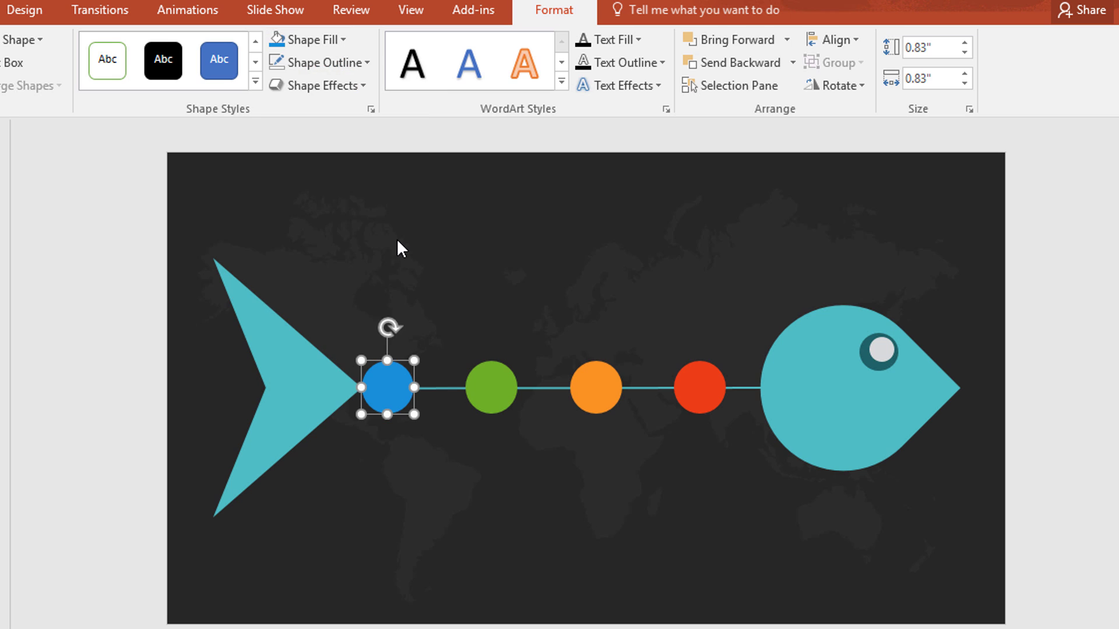
pyautogui.click(283, 380)
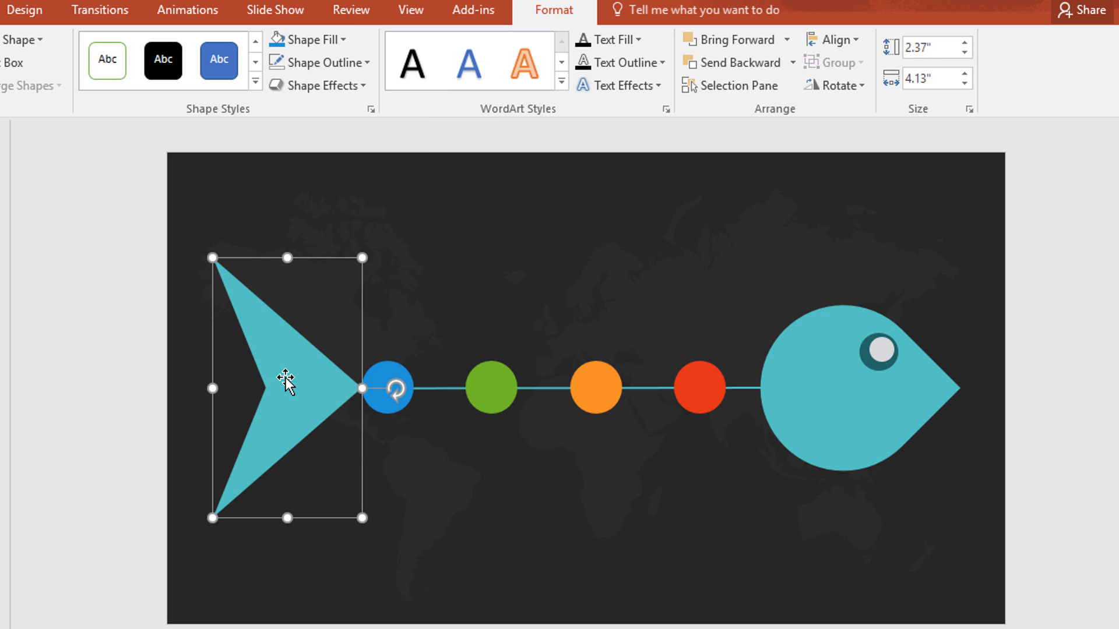
pyautogui.press('Left')
pyautogui.press('Left')
pyautogui.press('Left')
pyautogui.press('Left')
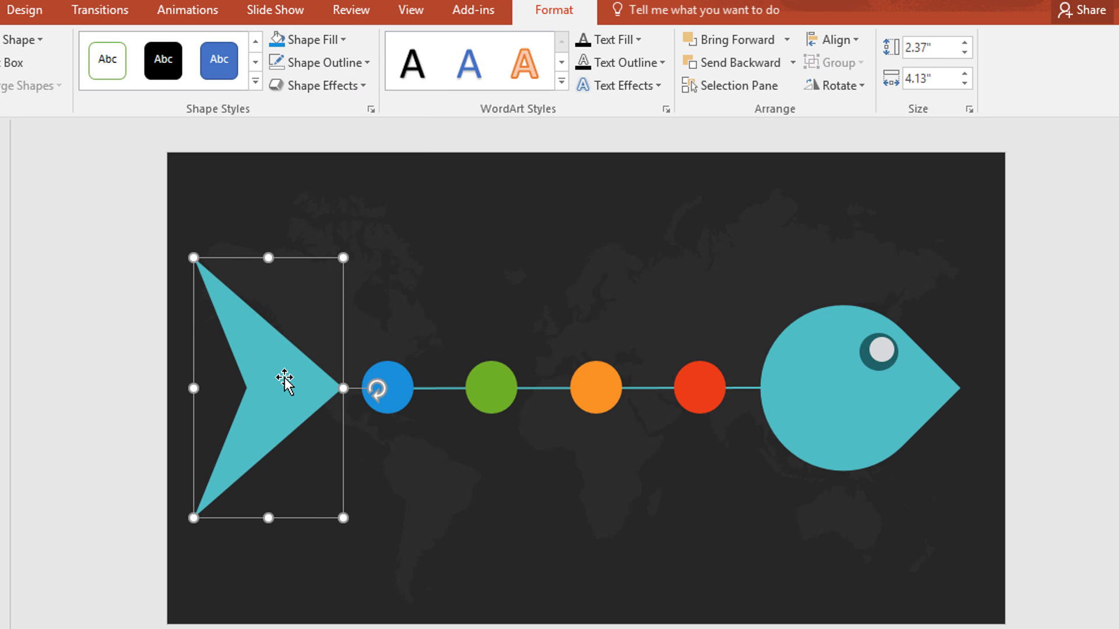
# - Nudge the tail triangle left and reattach the spine's left end to it
pyautogui.hotkey('ctrl', 'Left')
pyautogui.hotkey('ctrl', 'Left')
pyautogui.hotkey('ctrl', 'Left')
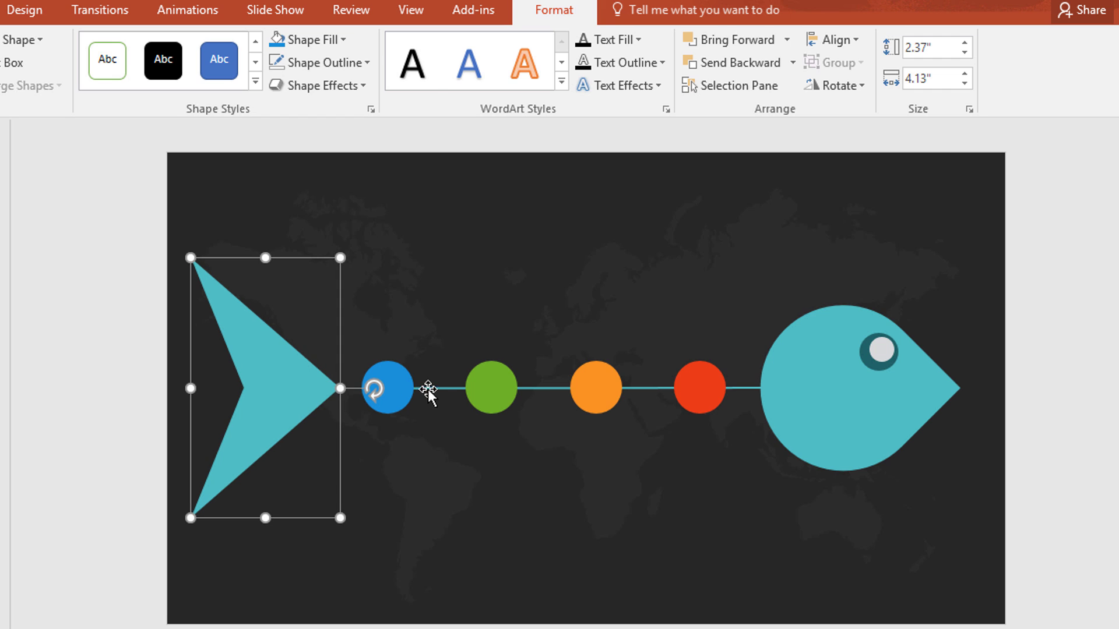
pyautogui.click(429, 392)
pyautogui.moveTo(365, 387); pyautogui.dragTo(331, 388)
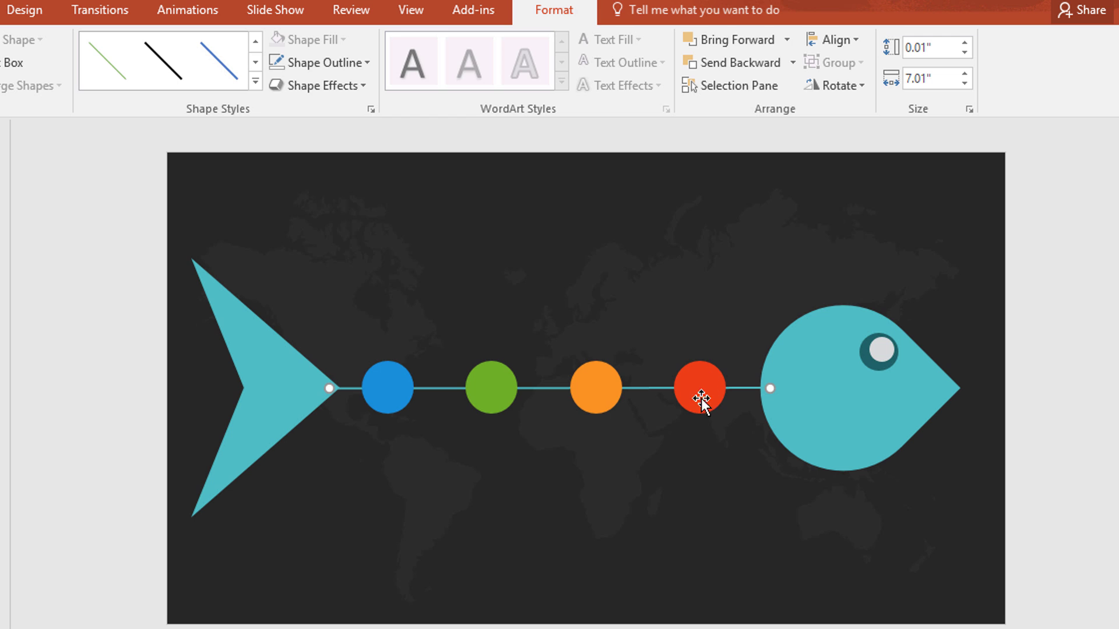
pyautogui.click(1092, 400)
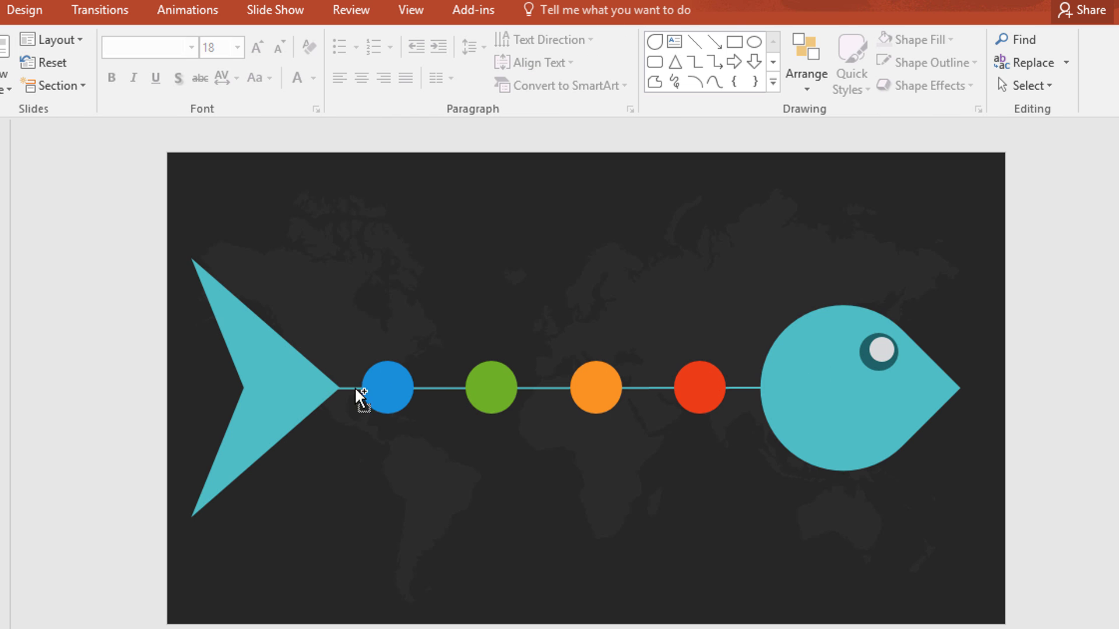
# - Shift the blue, green, orange and red circles slightly right together
pyautogui.click(375, 389)
pyautogui.keyDown('shift'); pyautogui.click(504, 389); pyautogui.keyUp('shift')
pyautogui.keyDown('shift'); pyautogui.click(606, 387); pyautogui.keyUp('shift')
pyautogui.keyDown('shift'); pyautogui.click(682, 388); pyautogui.keyUp('shift')
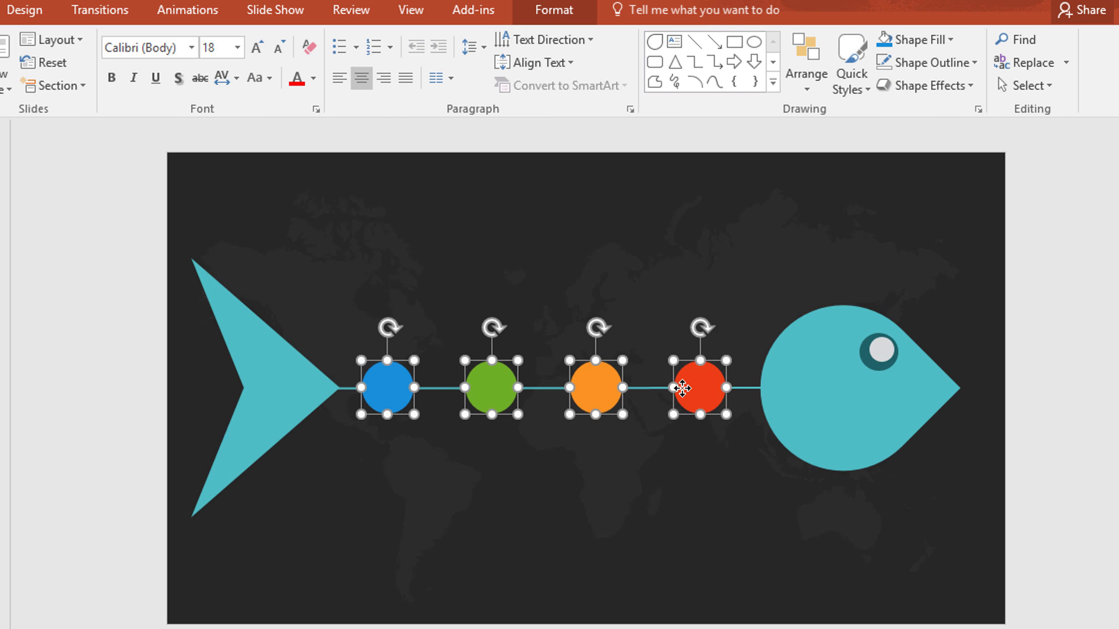
pyautogui.press('Right')
pyautogui.press('Right')
pyautogui.press('Right')
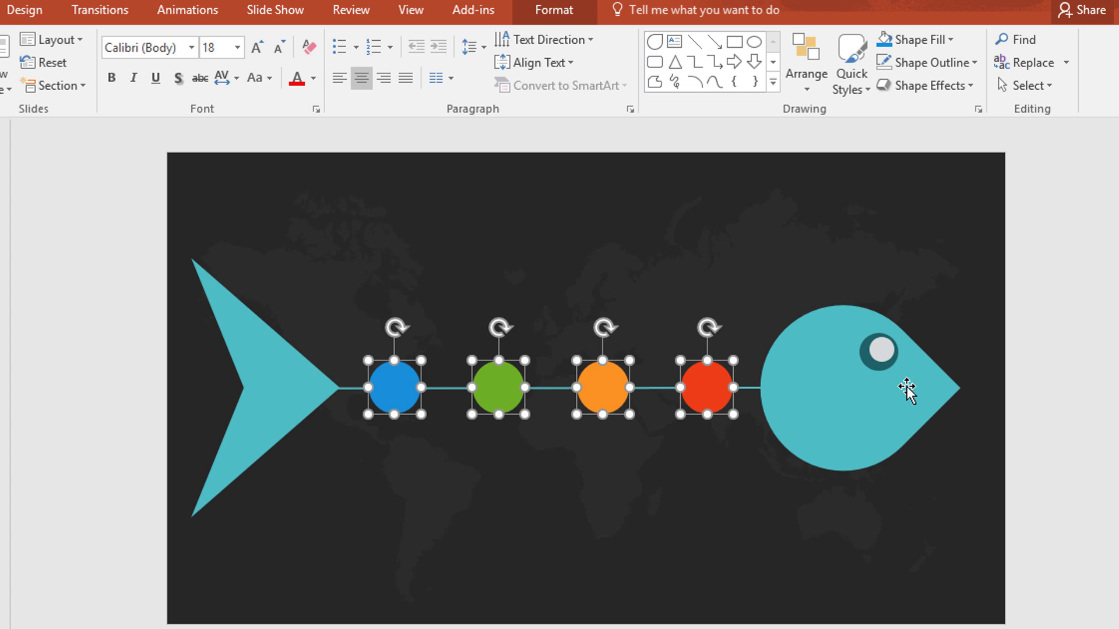
# - Nudge the fish head right and stretch the spine's right end to meet it
pyautogui.click(802, 428)
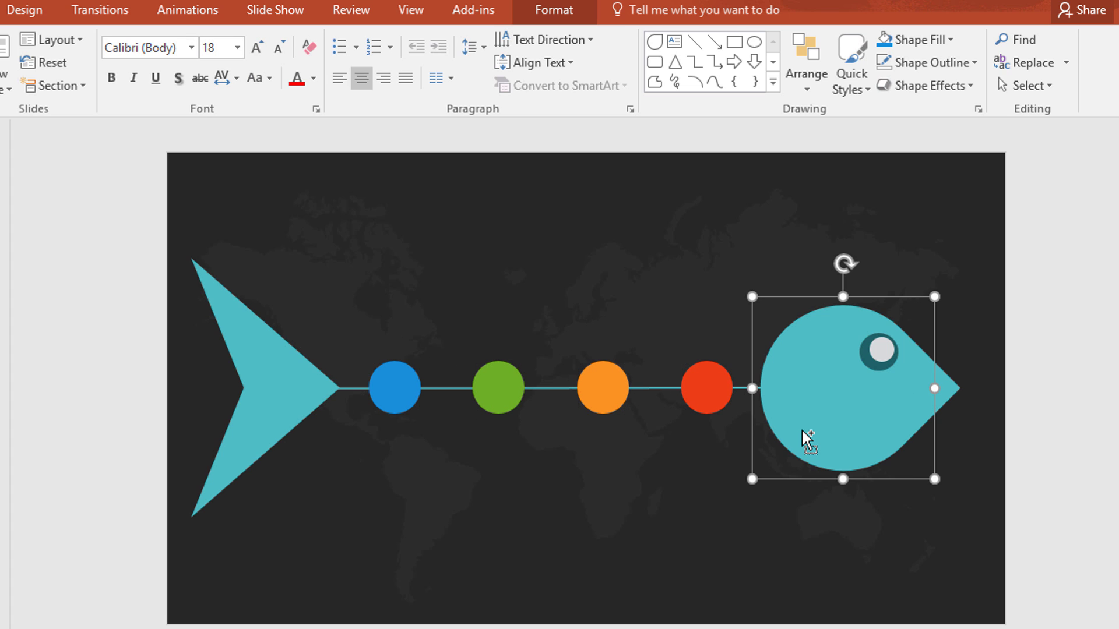
pyautogui.press('Right')
pyautogui.press('Right')
pyautogui.press('Right')
pyautogui.press('Right')
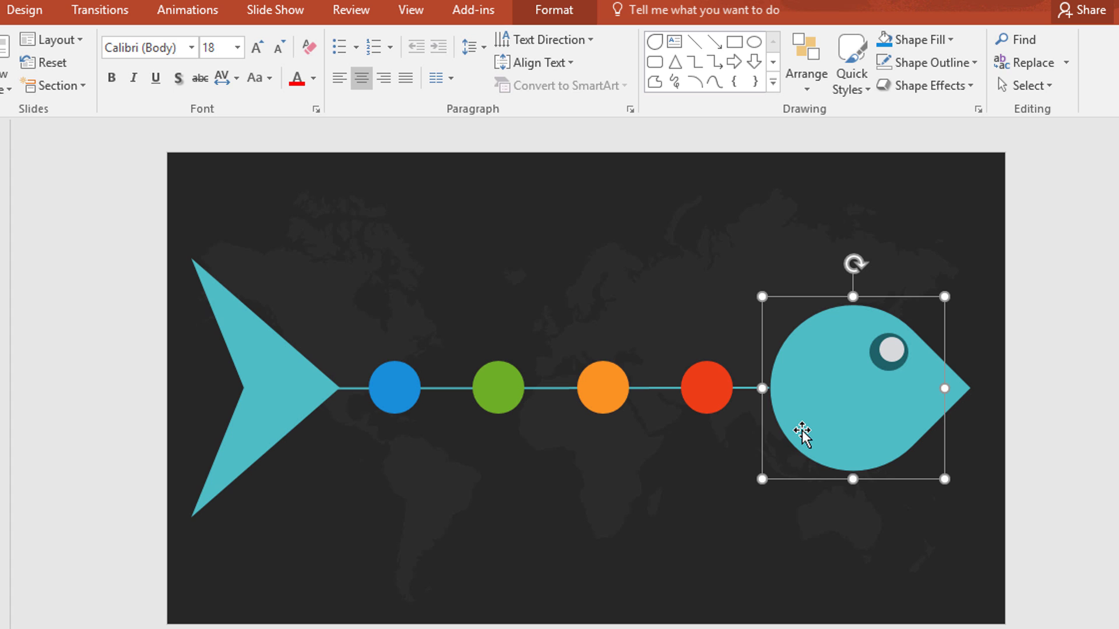
pyautogui.press('Right')
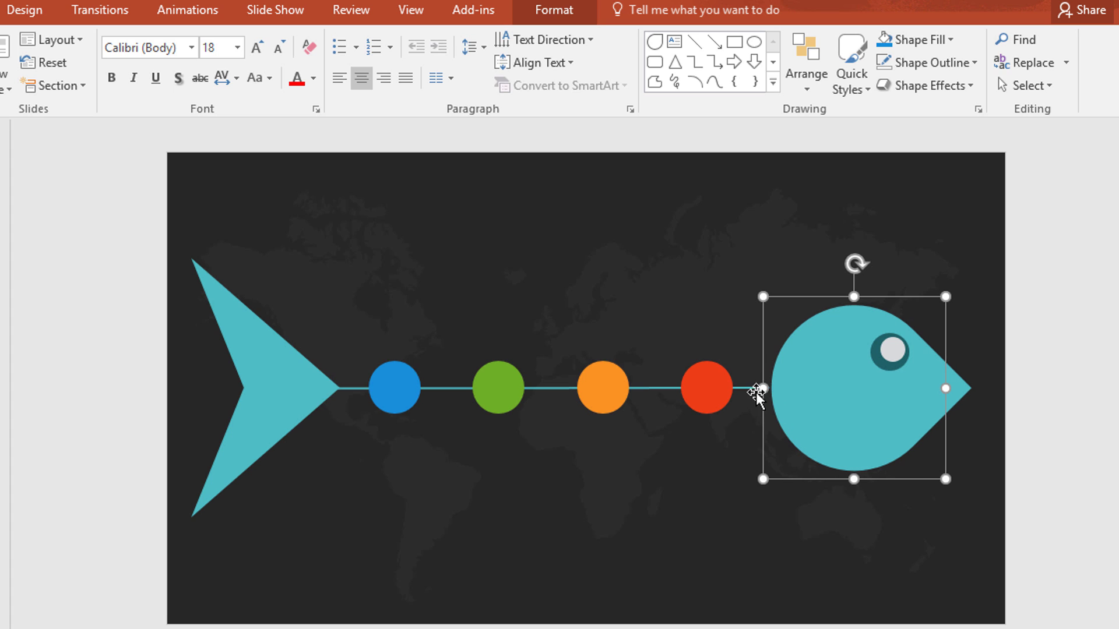
pyautogui.click(763, 397)
pyautogui.moveTo(773, 388); pyautogui.dragTo(789, 387)
pyautogui.click(680, 394)
# - Copy the spine into a steep diagonal branch running down to the red circle, coloured red
pyautogui.click(662, 393)
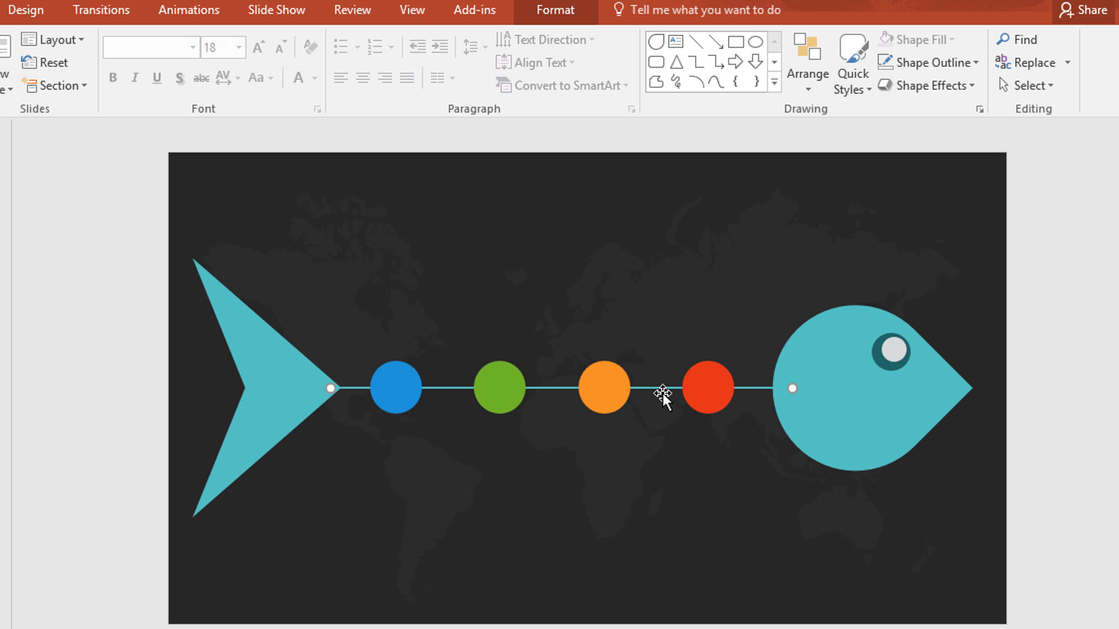
pyautogui.moveTo(662, 393); pyautogui.dragTo(653, 338)
pyautogui.moveTo(330, 338); pyautogui.dragTo(473, 221)
pyautogui.moveTo(675, 300); pyautogui.dragTo(588, 330)
pyautogui.moveTo(385, 255); pyautogui.dragTo(605, 213)
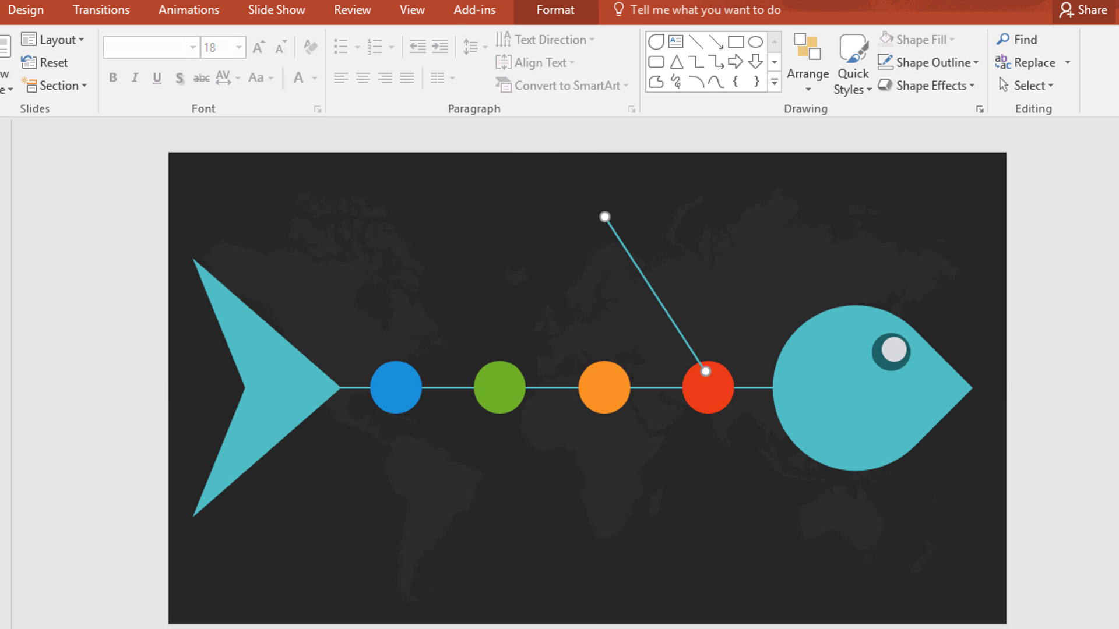
pyautogui.click(537, 17)
pyautogui.click(367, 63)
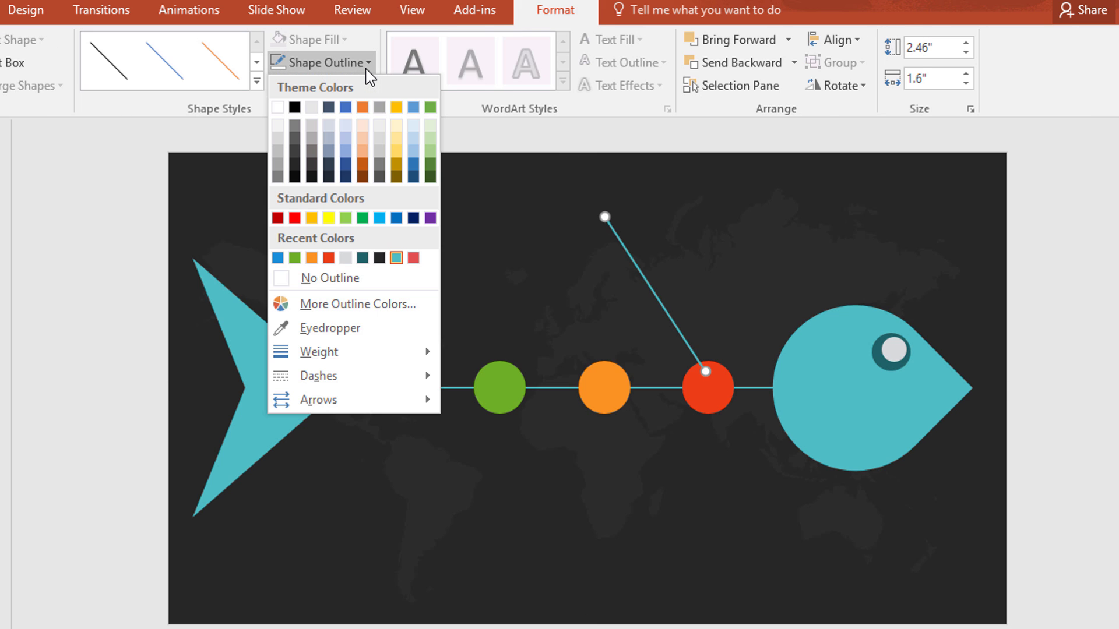
pyautogui.click(329, 257)
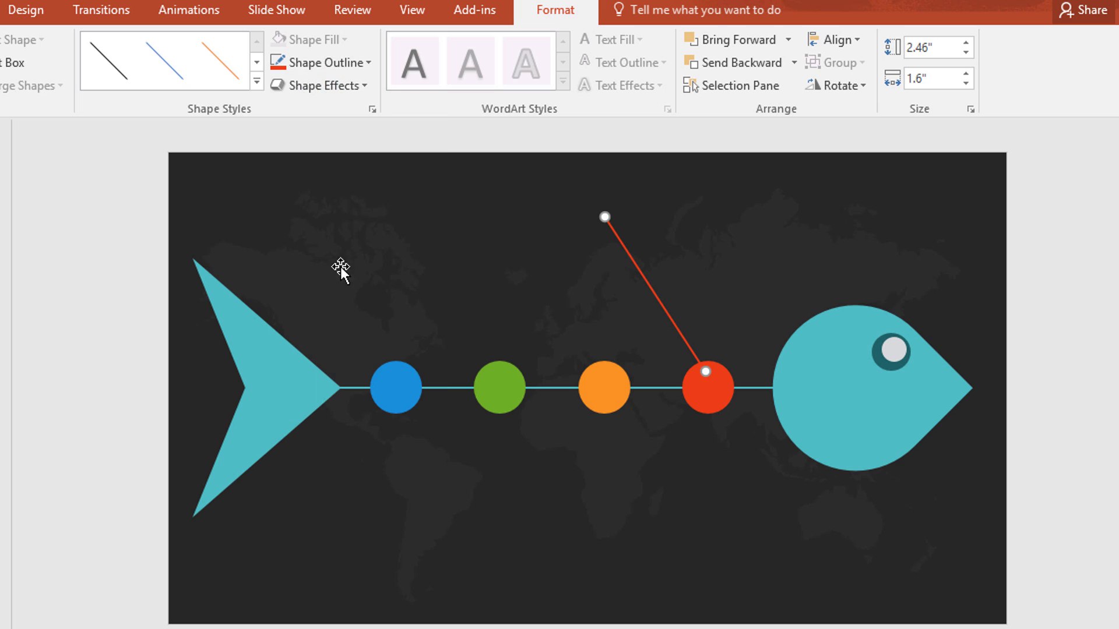
# - Fine-tune the red branch line's position and its top end
pyautogui.hotkey('ctrl', 'Left')
pyautogui.hotkey('ctrl', 'Left')
pyautogui.hotkey('ctrl', 'Left')
pyautogui.hotkey('ctrl', 'Left')
pyautogui.hotkey('ctrl', 'Left')
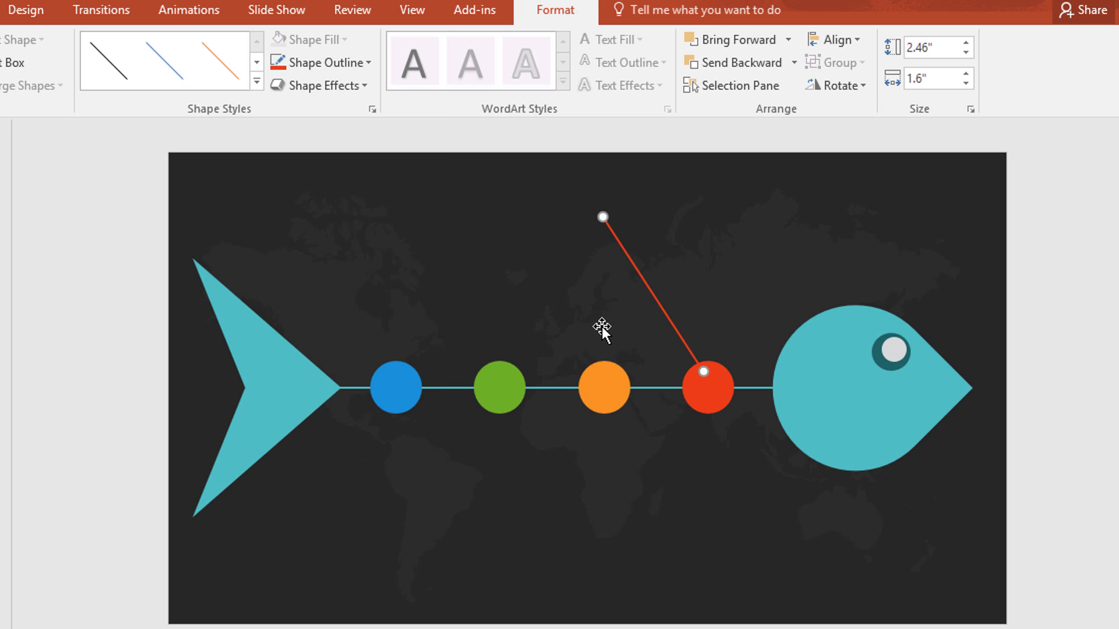
pyautogui.hotkey('ctrl', 'Right')
pyautogui.hotkey('ctrl', 'Right')
pyautogui.hotkey('ctrl', 'Right')
pyautogui.hotkey('ctrl', 'Right')
pyautogui.hotkey('ctrl', 'Right')
pyautogui.hotkey('ctrl', 'Right')
pyautogui.hotkey('ctrl', 'Right')
pyautogui.hotkey('ctrl', 'Right')
pyautogui.hotkey('ctrl', 'Right')
pyautogui.hotkey('ctrl', 'Right')
pyautogui.hotkey('ctrl', 'Right')
pyautogui.hotkey('ctrl', 'Right')
pyautogui.hotkey('ctrl', 'Right')
pyautogui.hotkey('ctrl', 'Right')
pyautogui.hotkey('ctrl', 'Down')
pyautogui.hotkey('ctrl', 'Down')
pyautogui.hotkey('ctrl', 'Down')
pyautogui.hotkey('ctrl', 'Down')
pyautogui.hotkey('ctrl', 'Down')
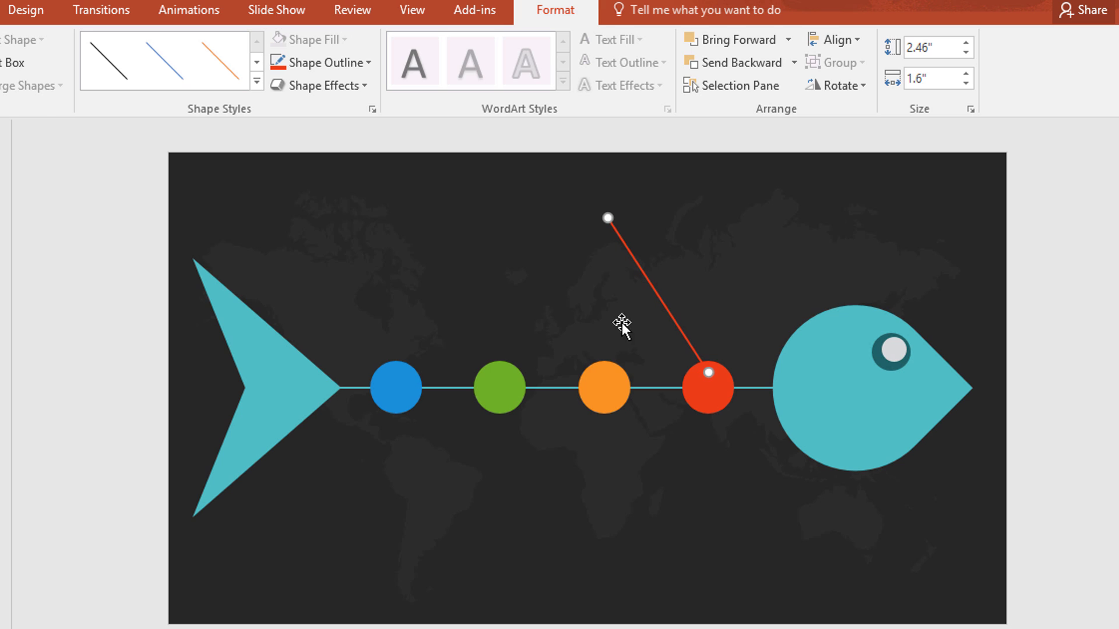
pyautogui.click(542, 327)
pyautogui.click(635, 259)
pyautogui.moveTo(609, 221); pyautogui.dragTo(630, 240)
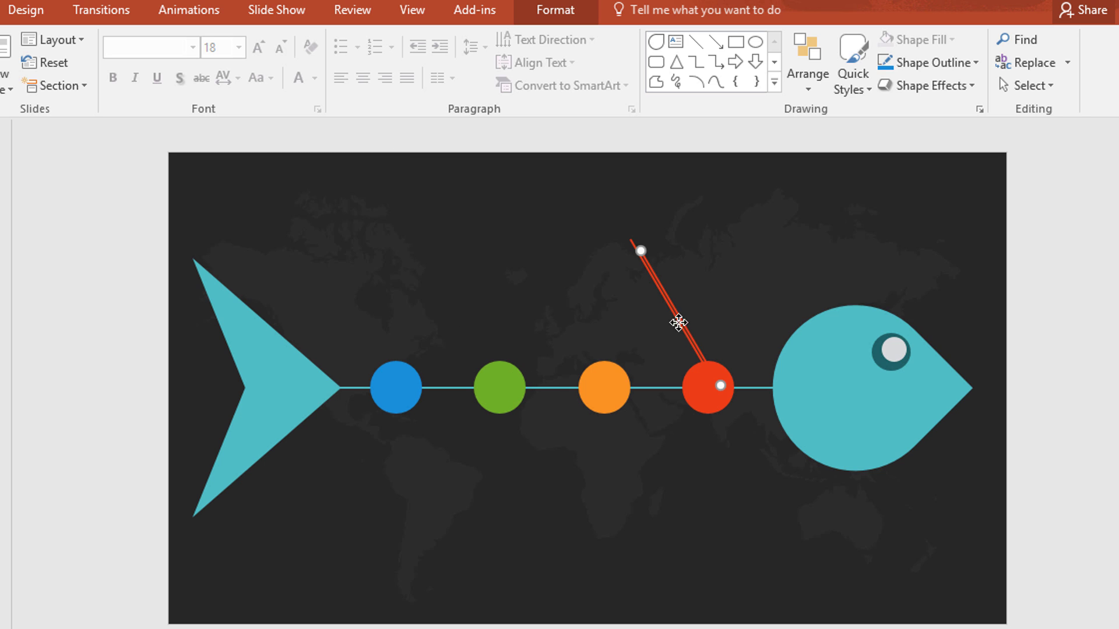
# - Add a copy of the branch by the green circle and colour it green
pyautogui.moveTo(677, 323); pyautogui.dragTo(462, 311)
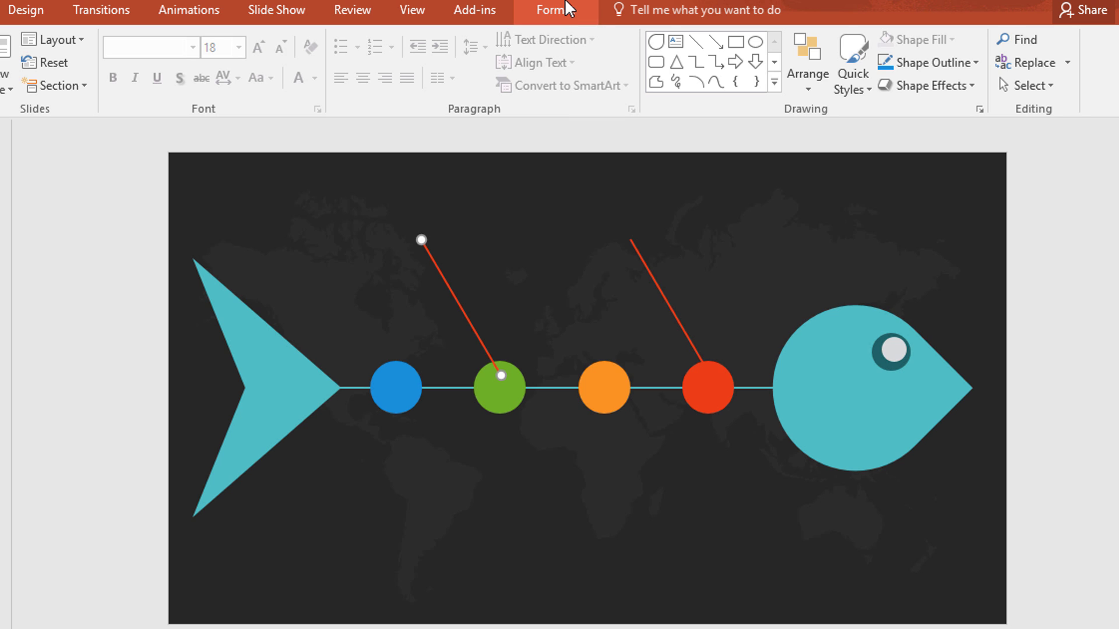
pyautogui.click(571, 9)
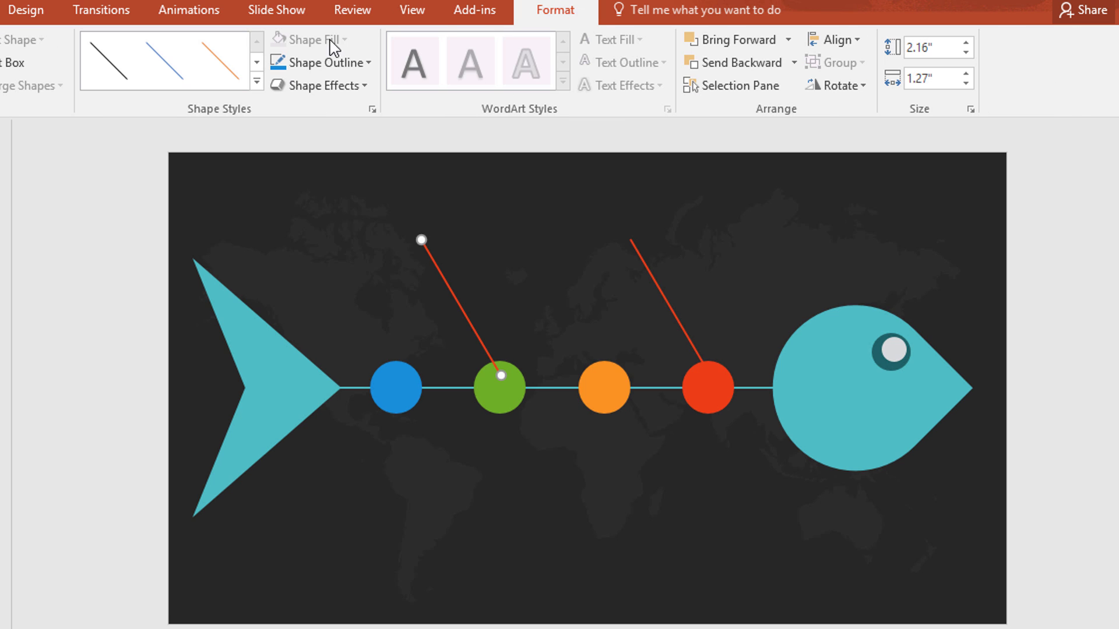
pyautogui.click(358, 63)
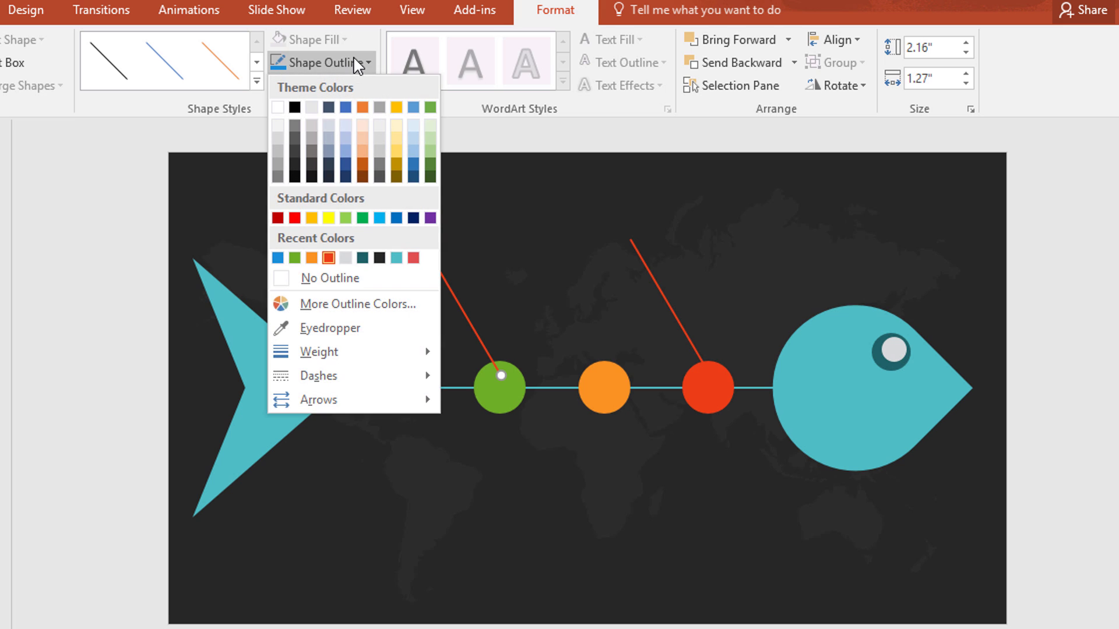
pyautogui.click(291, 257)
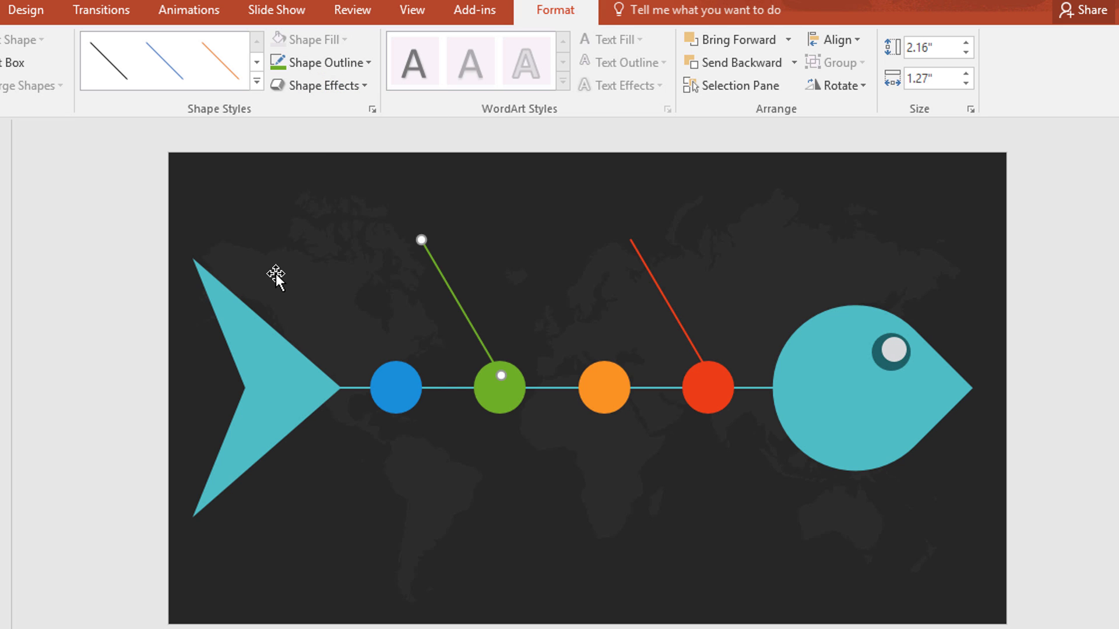
# - Duplicate the green branch below the blue circle and make it blue
pyautogui.hotkey('ctrl', 'v')
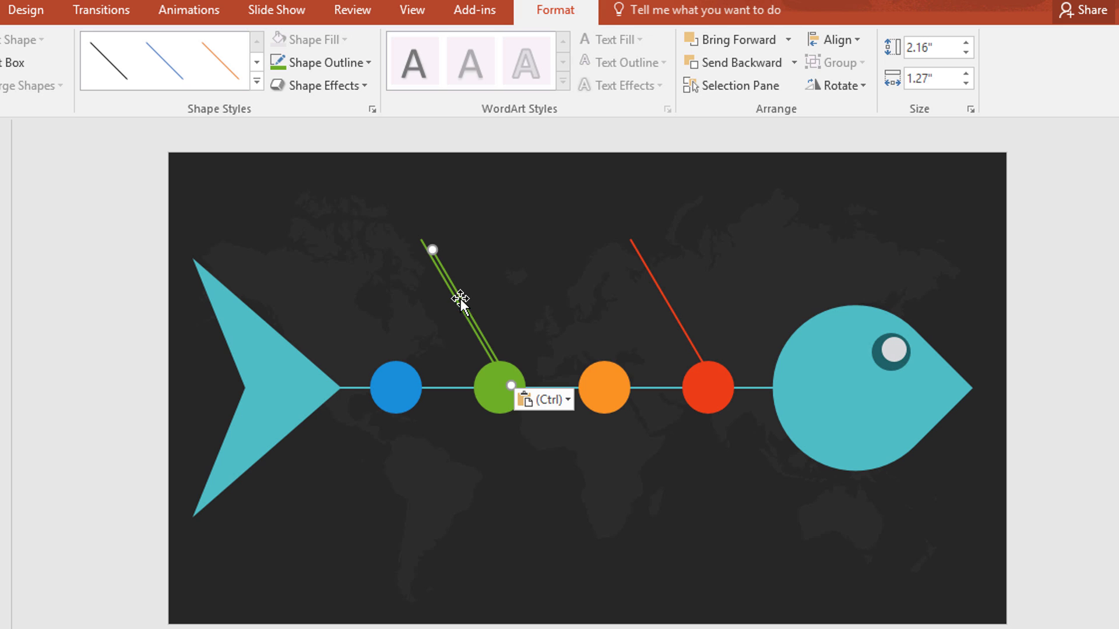
pyautogui.moveTo(464, 300); pyautogui.dragTo(419, 445)
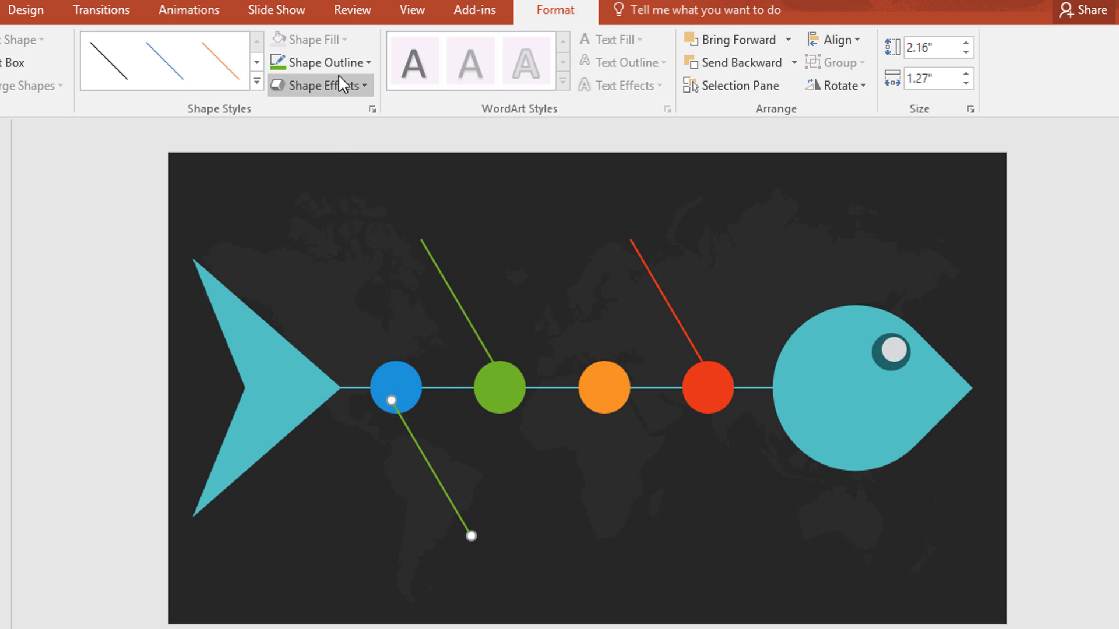
pyautogui.click(355, 65)
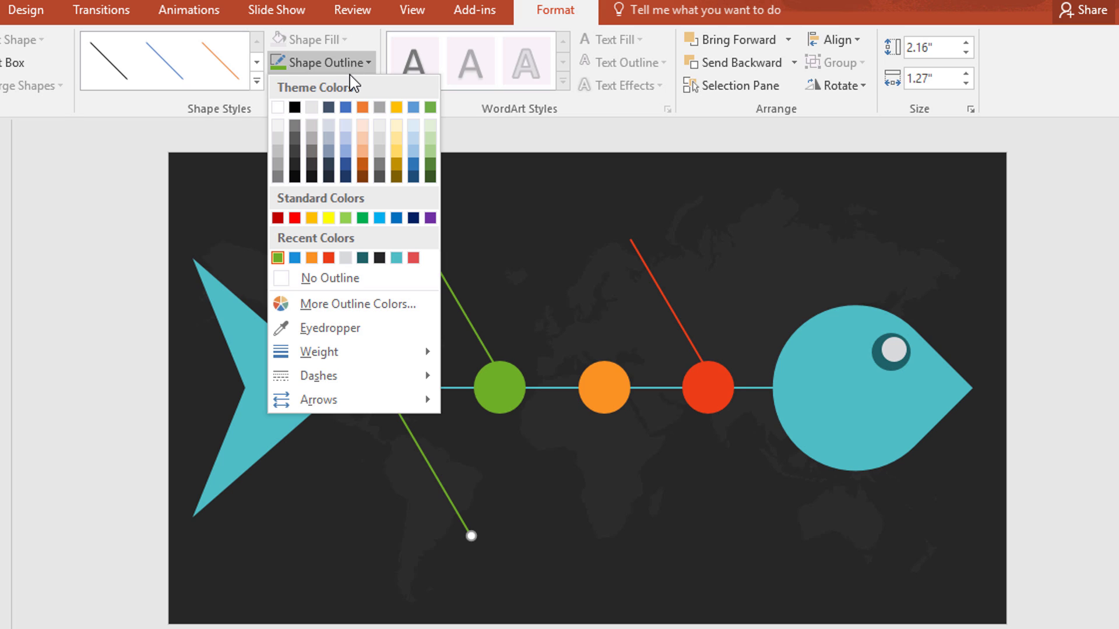
pyautogui.click(294, 258)
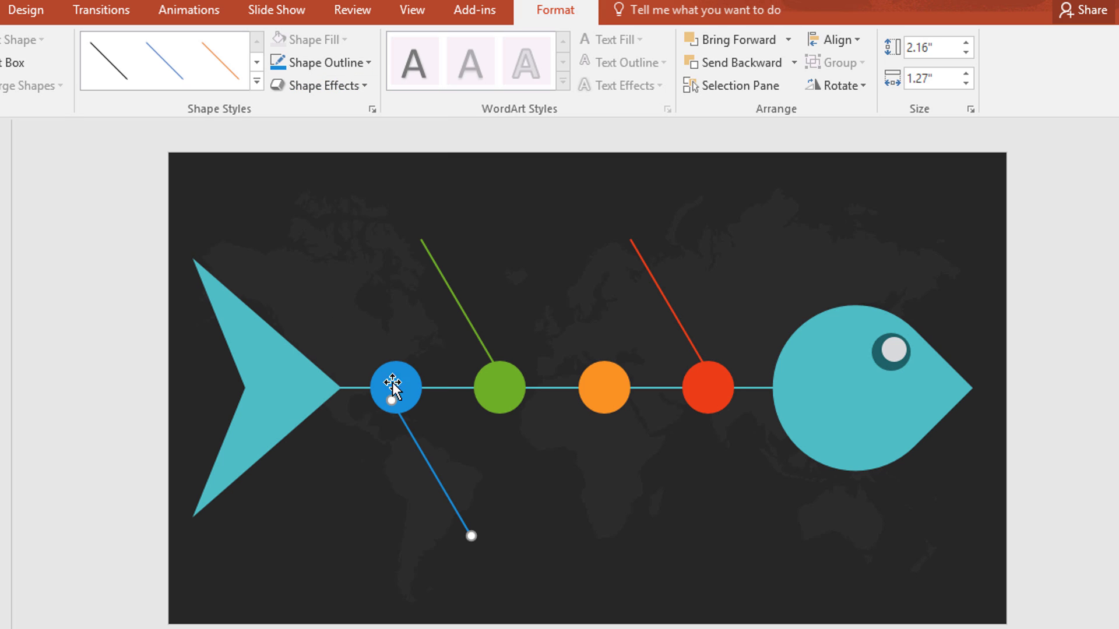
# - Copy the blue line below the orange circle, colour it orange and align it
pyautogui.moveTo(429, 462); pyautogui.dragTo(645, 470)
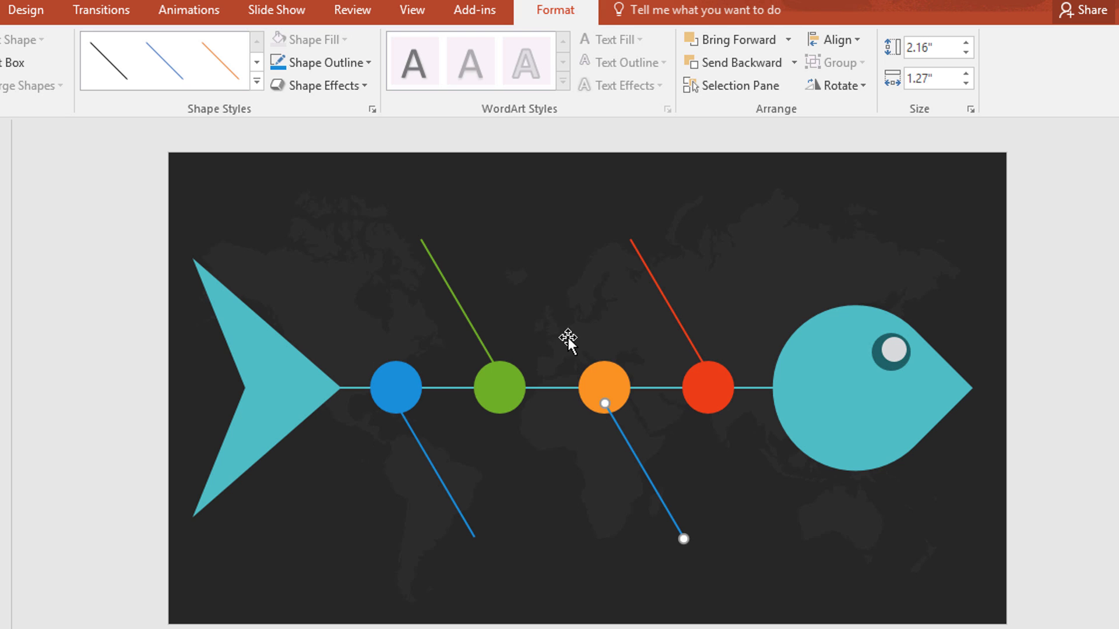
pyautogui.click(355, 69)
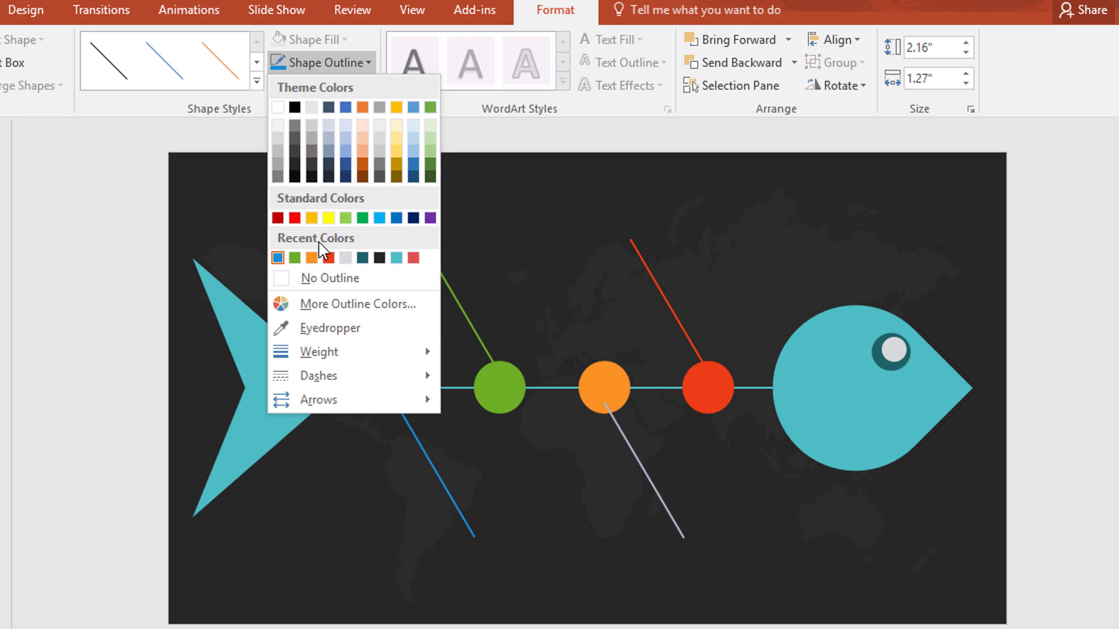
pyautogui.click(312, 258)
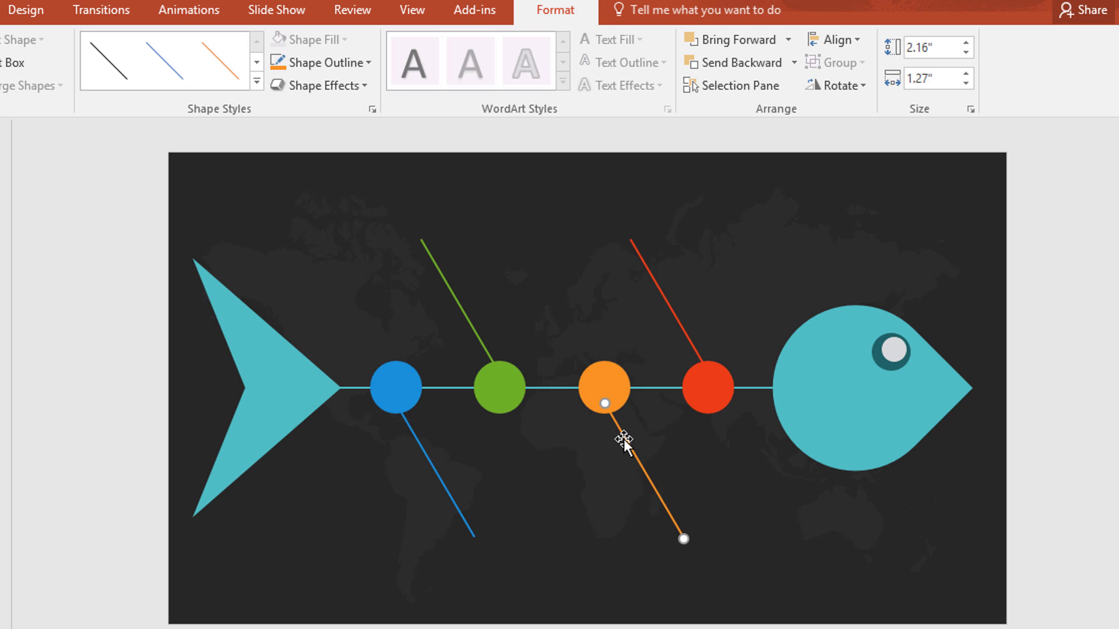
pyautogui.moveTo(624, 439); pyautogui.dragTo(628, 439)
pyautogui.click(1110, 458)
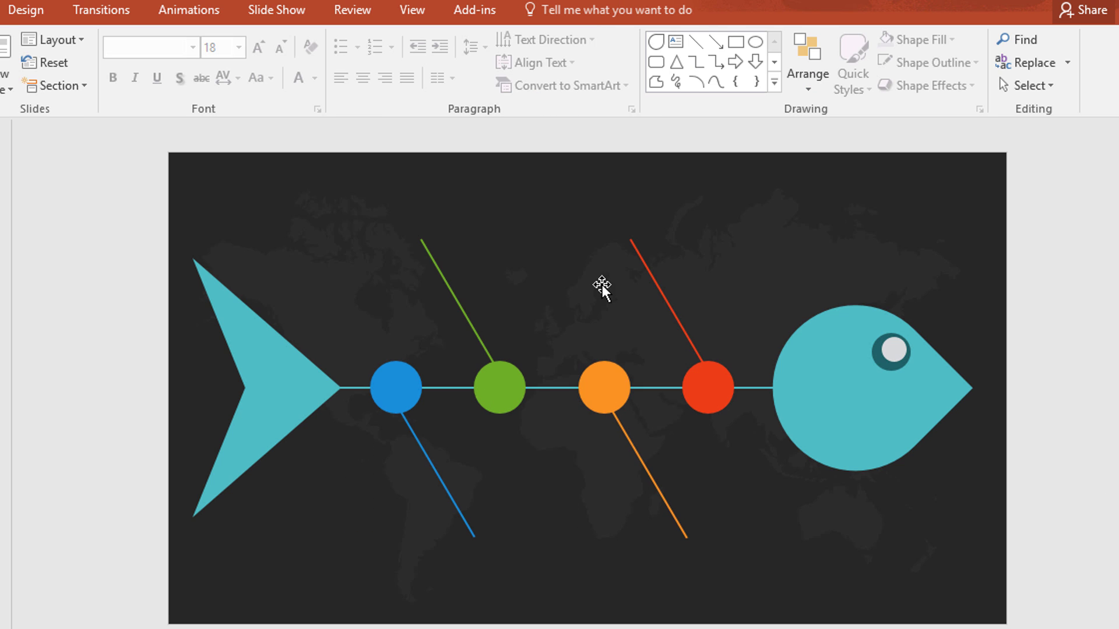
pyautogui.click(675, 41)
# - Add a red '01' text box in Agency FB size 54 above the orange circle
pyautogui.moveTo(531, 240); pyautogui.dragTo(630, 283)
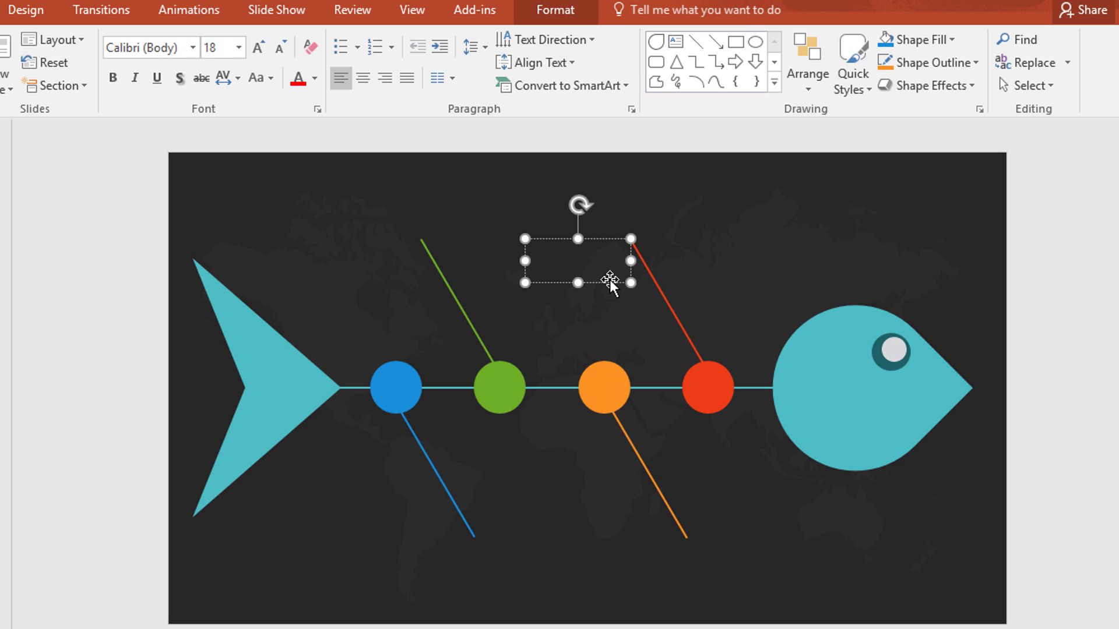
pyautogui.write('01')
pyautogui.hotkey('ctrl', 'a')
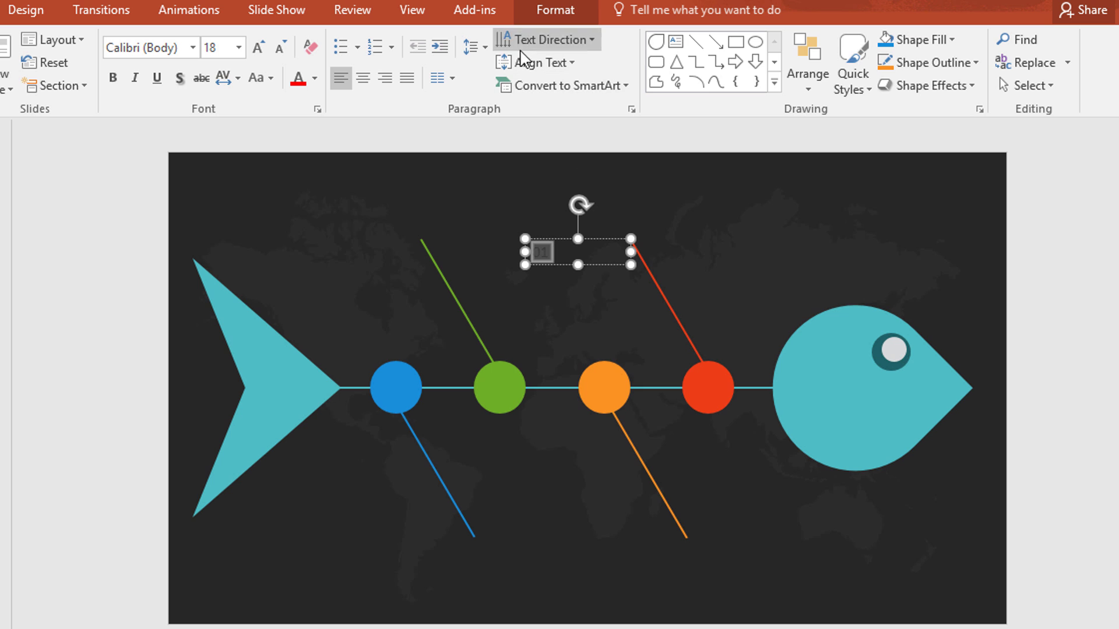
pyautogui.click(193, 47)
pyautogui.click(225, 194)
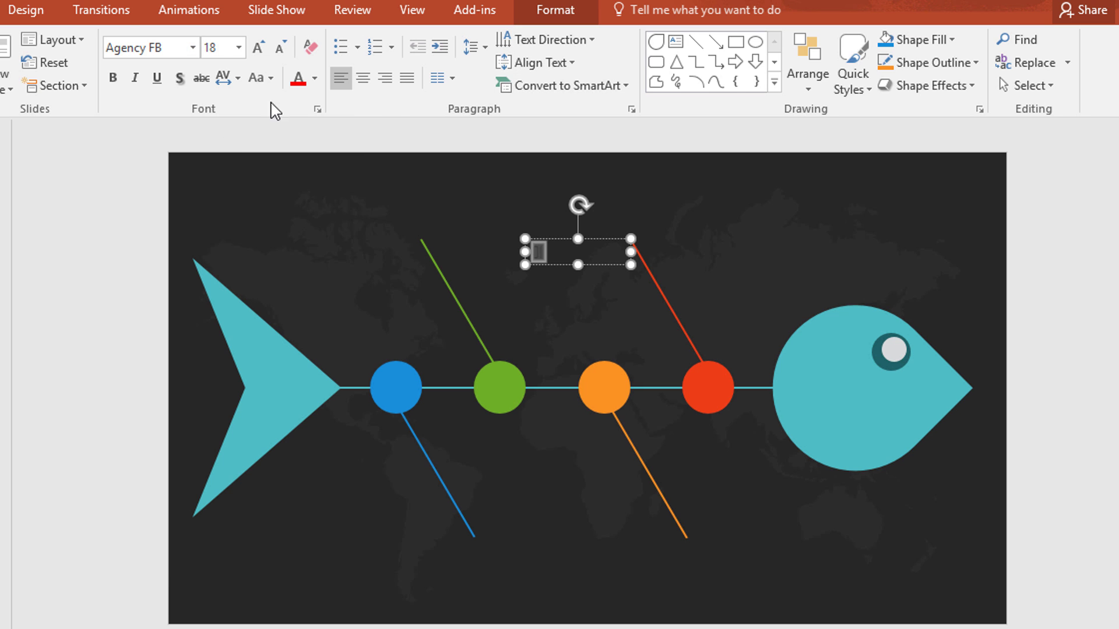
pyautogui.click(315, 79)
pyautogui.click(348, 273)
pyautogui.click(239, 47)
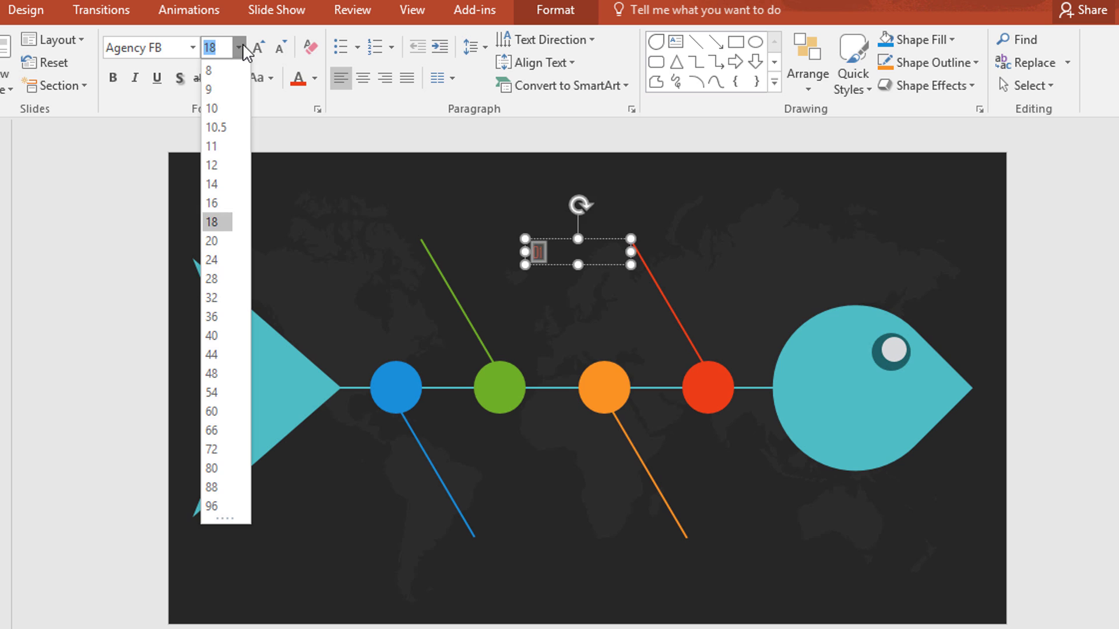
pyautogui.click(225, 395)
pyautogui.moveTo(588, 241); pyautogui.dragTo(618, 228)
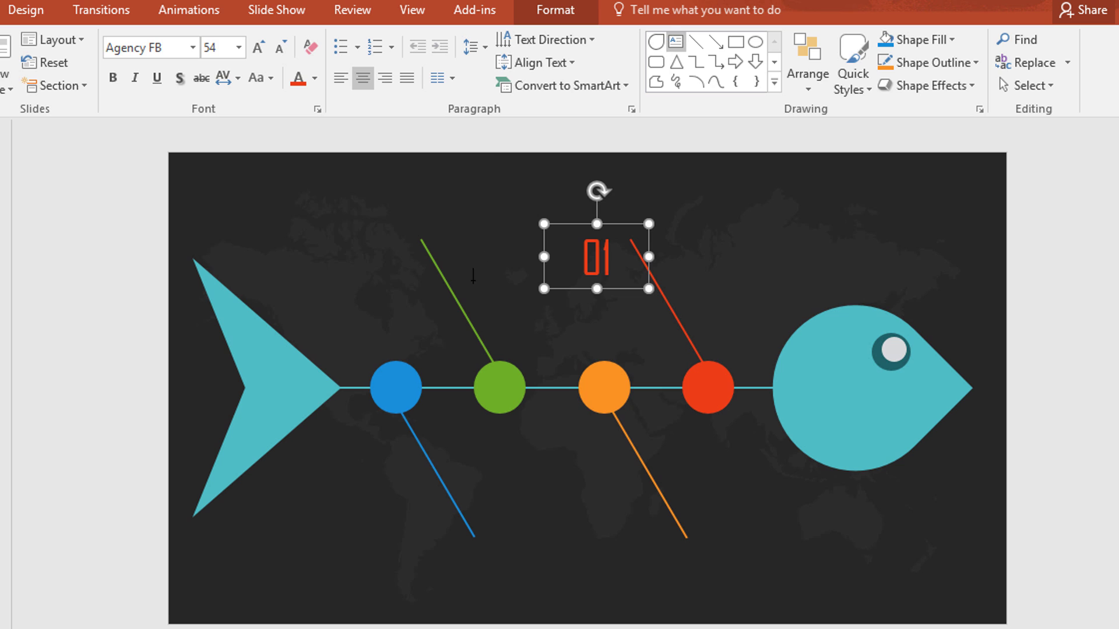
# - Add a white Agency FB 24 caption 'add your own text here this is awesome' wrapped under 01
pyautogui.moveTo(462, 270); pyautogui.dragTo(661, 349)
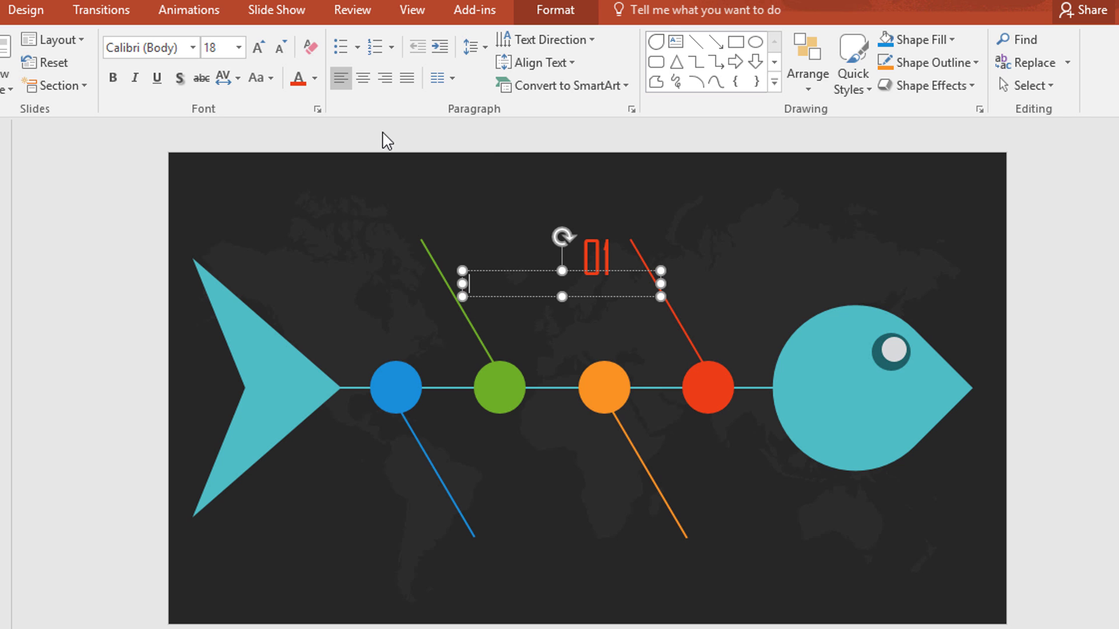
pyautogui.click(315, 78)
pyautogui.click(299, 124)
pyautogui.write('add your own text h')
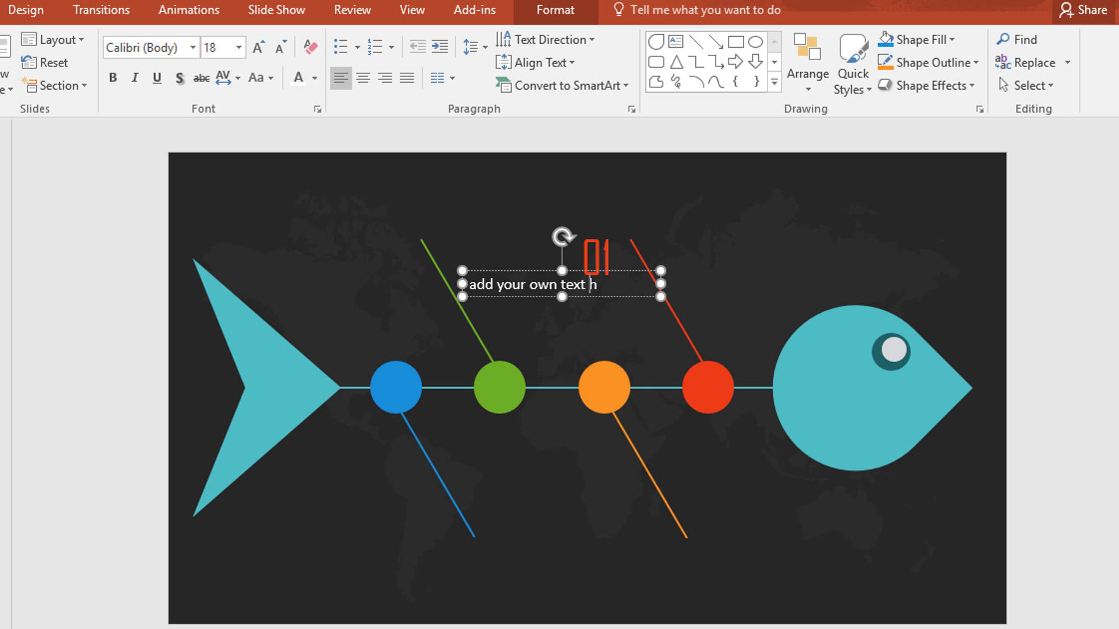
pyautogui.write('ere this is awesome')
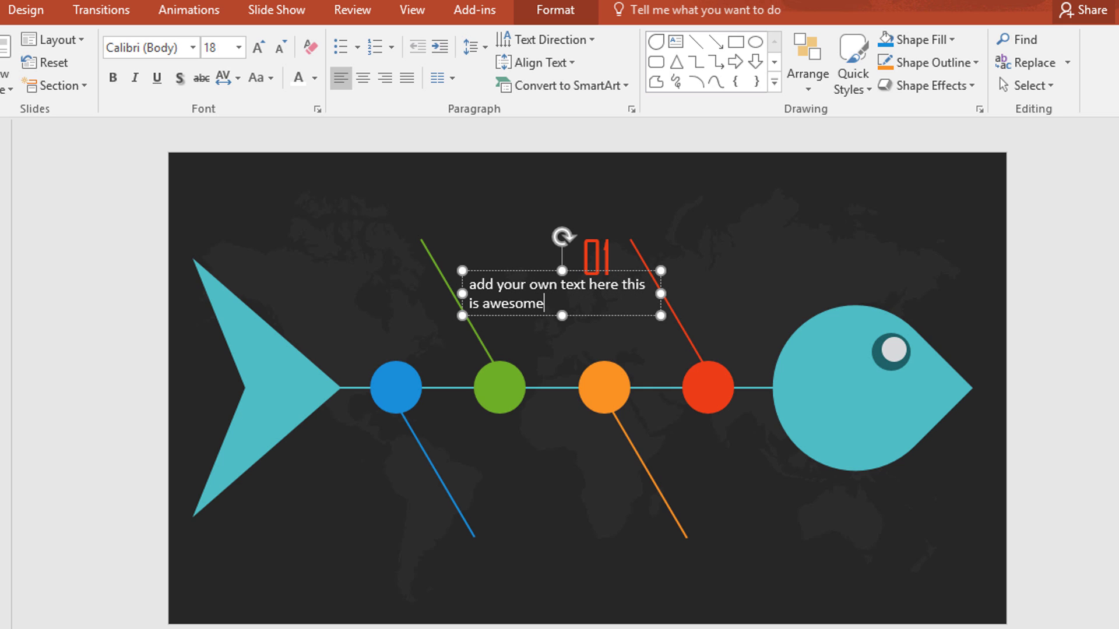
pyautogui.hotkey('ctrl', 'a')
pyautogui.click(219, 254)
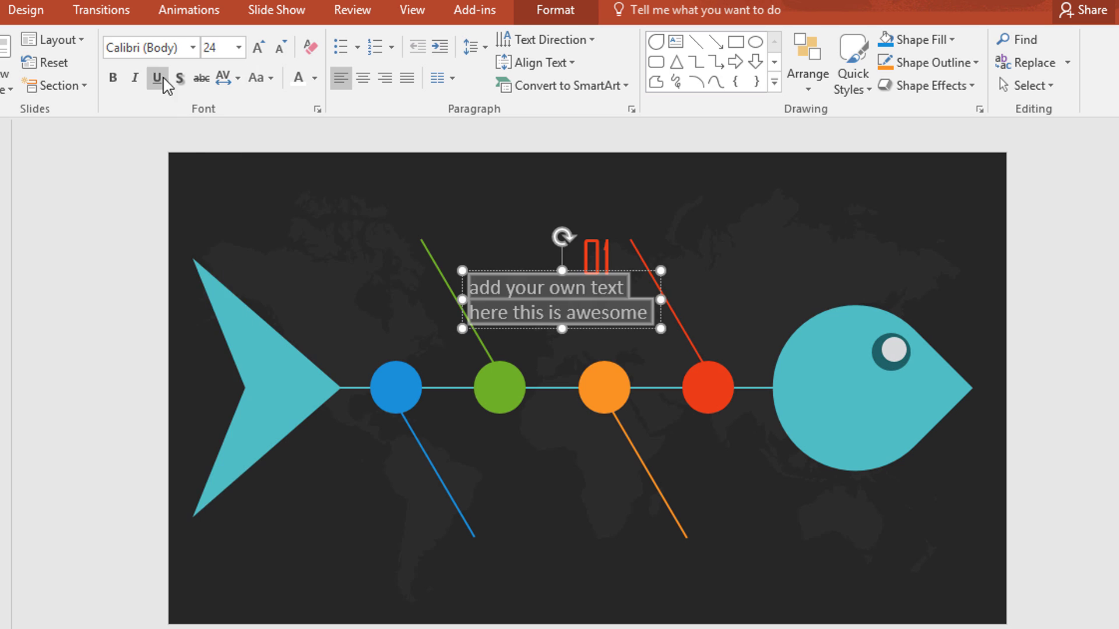
pyautogui.click(192, 47)
pyautogui.click(219, 244)
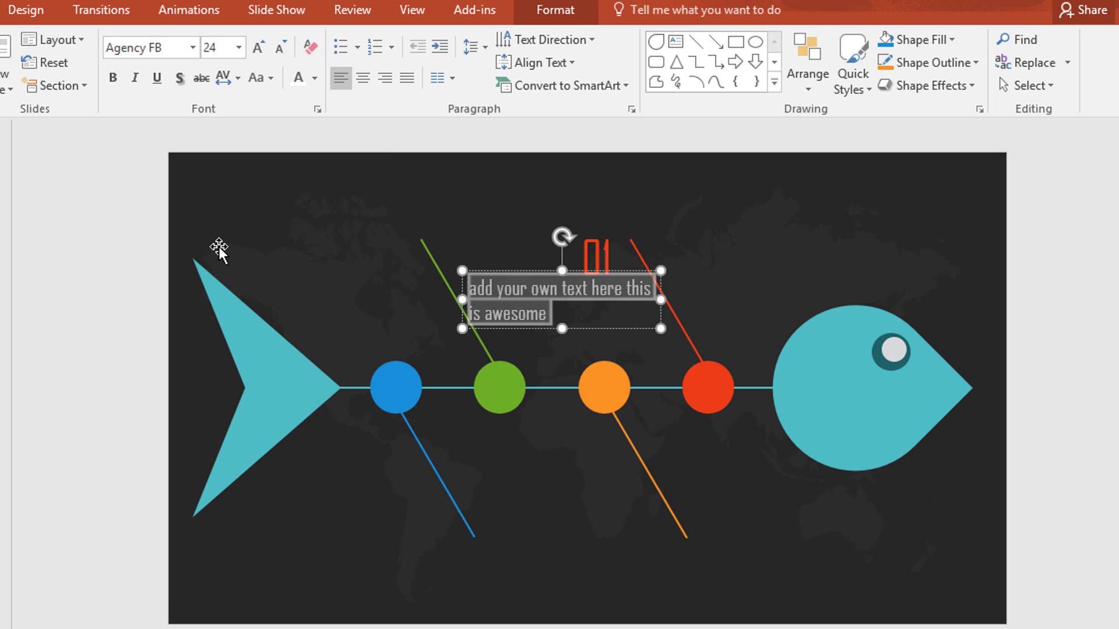
pyautogui.click(585, 330)
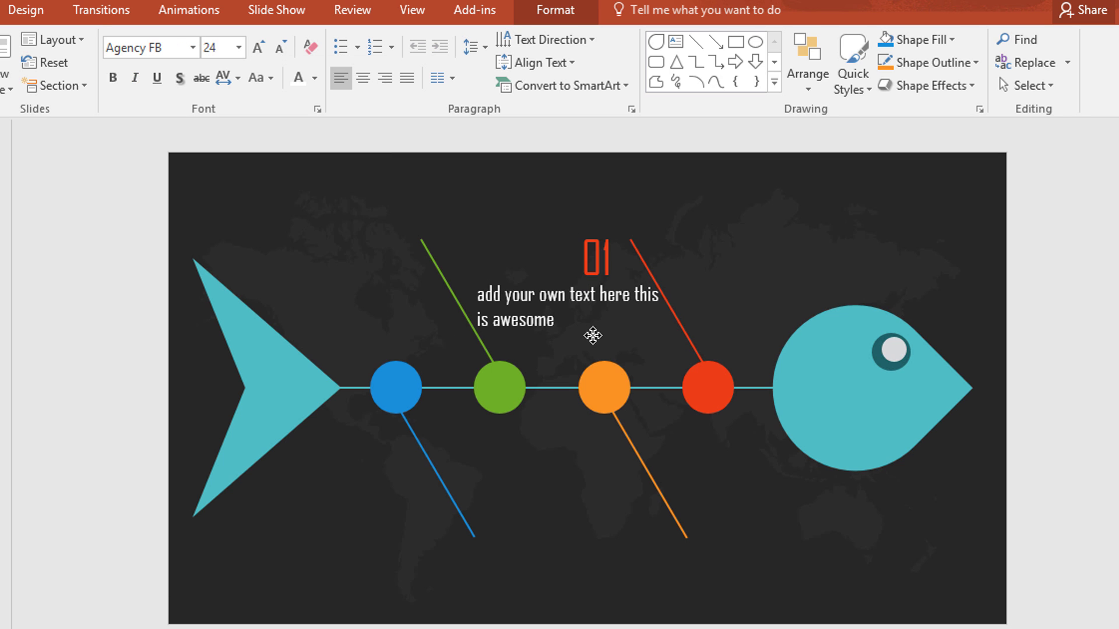
pyautogui.moveTo(660, 270); pyautogui.dragTo(636, 281)
pyautogui.moveTo(638, 320); pyautogui.dragTo(672, 327)
# - Group 01 with its caption, paste a copy above the blue circle and renumber it 02
pyautogui.keyDown('shift'); pyautogui.click(619, 259); pyautogui.keyUp('shift')
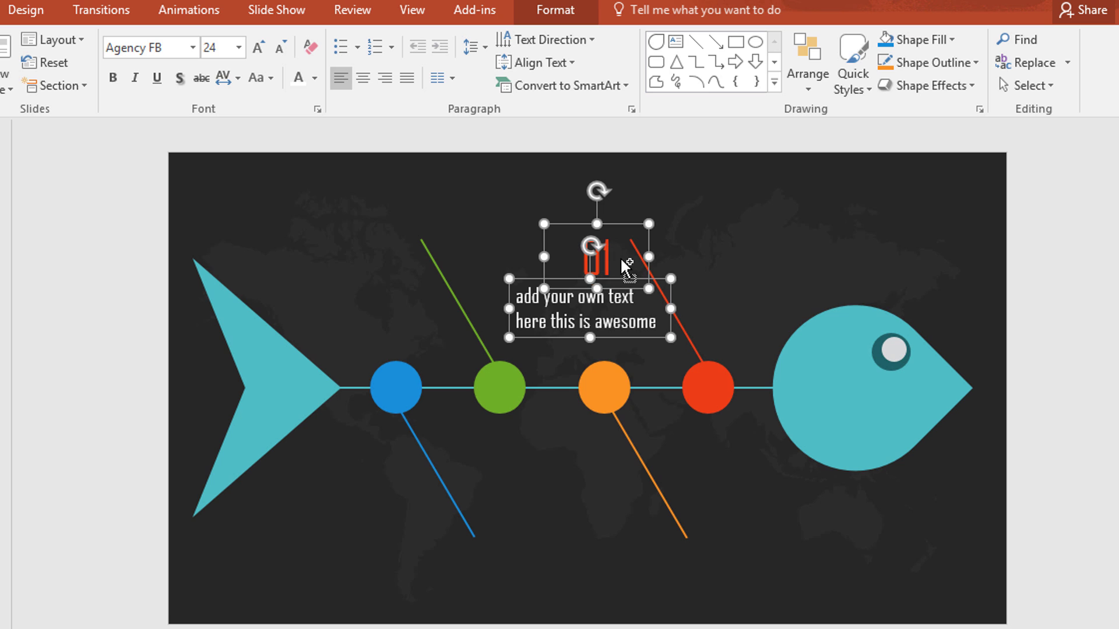
pyautogui.hotkey('ctrl', 'g')
pyautogui.hotkey('ctrl', 'c')
pyautogui.hotkey('ctrl', 'v')
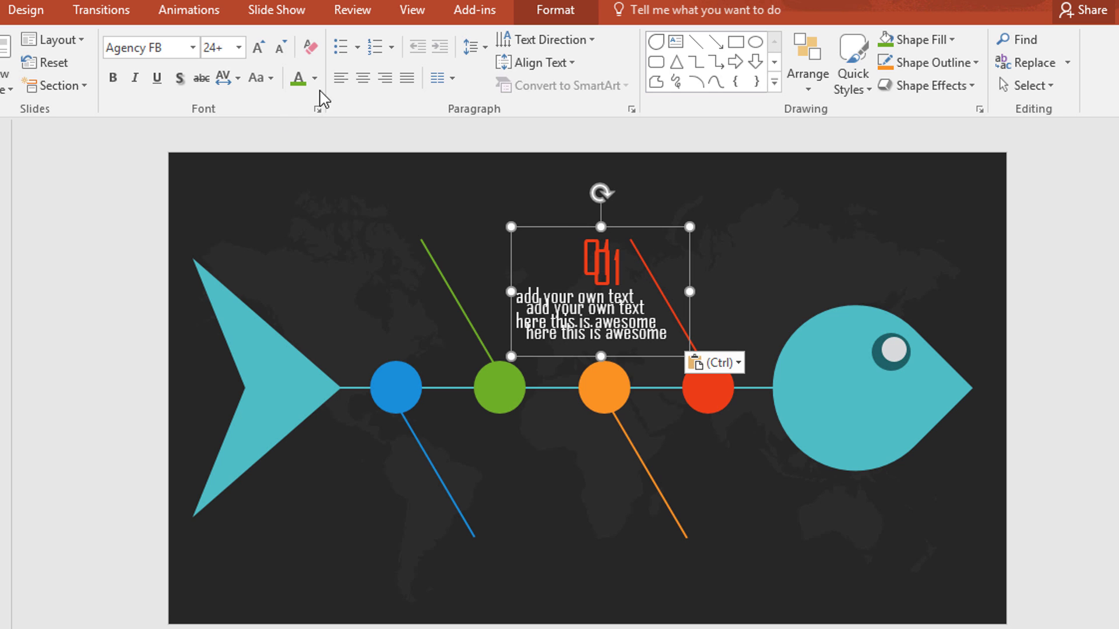
pyautogui.moveTo(582, 234); pyautogui.dragTo(408, 227)
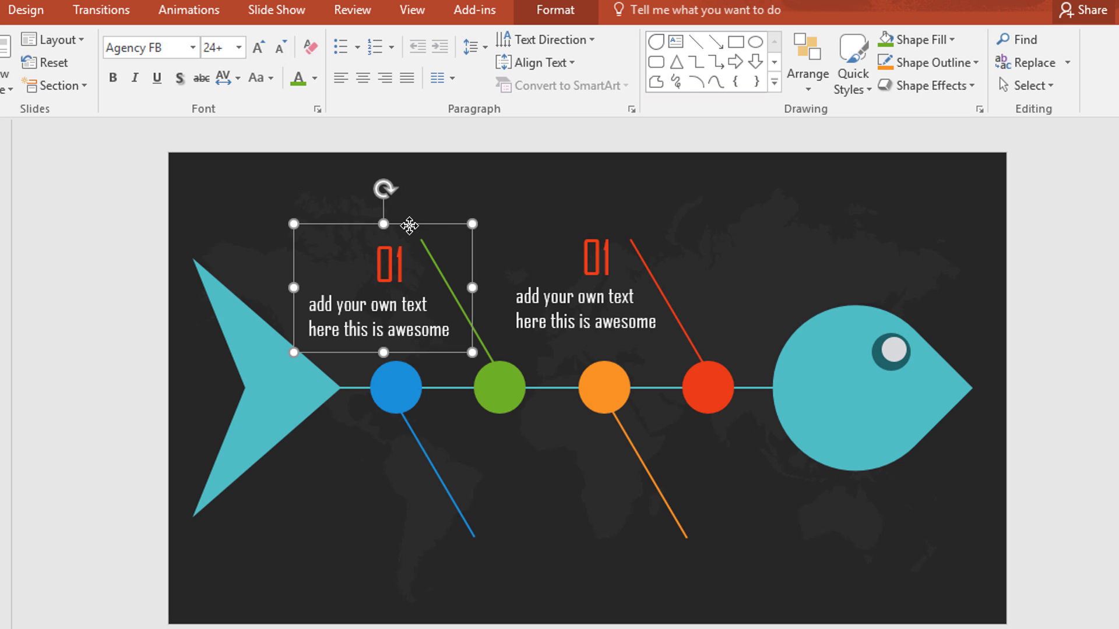
pyautogui.click(400, 234)
pyautogui.write('02')
pyautogui.hotkey('ctrl', 'a')
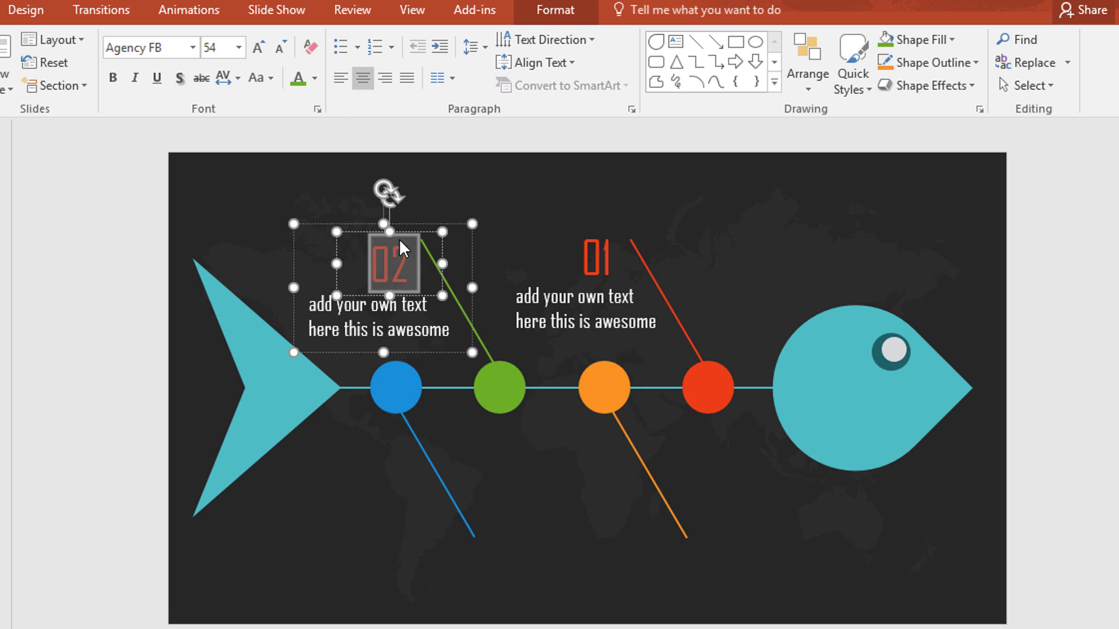